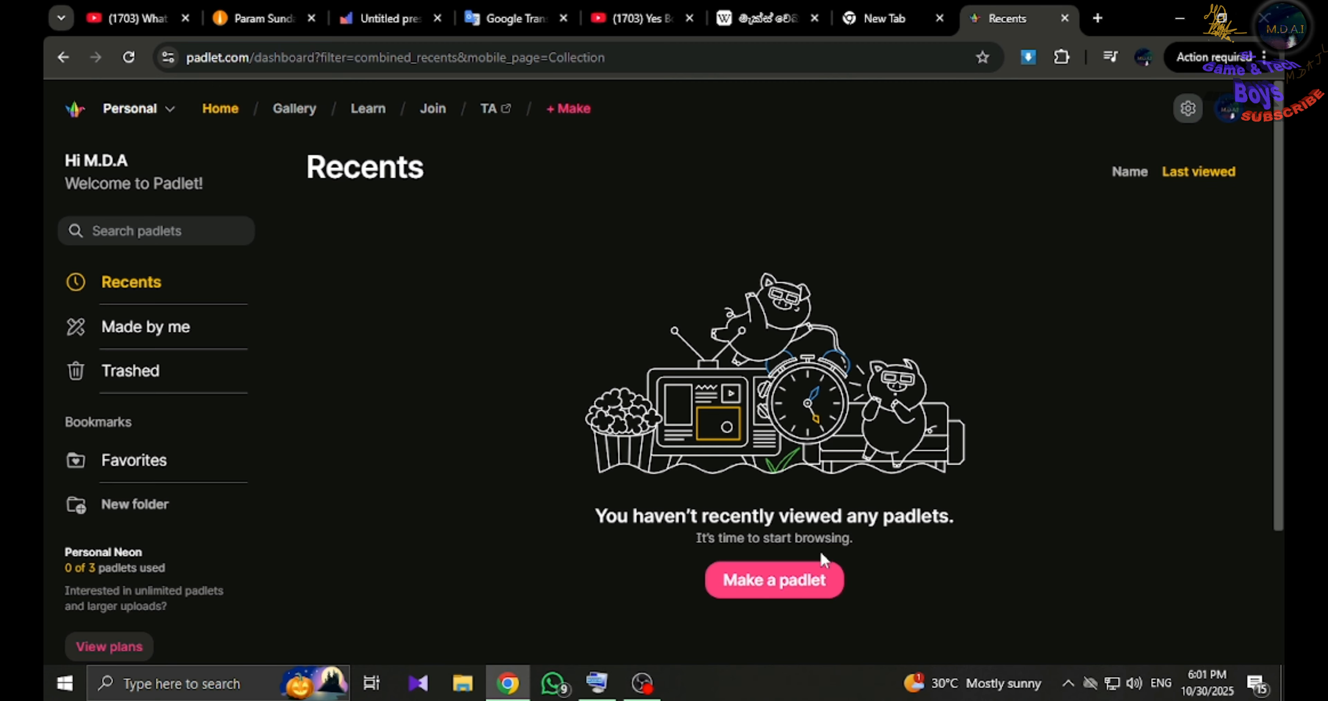
Create a new padlet as a blank board and open its settings.
scroll(823, 559, "down", 3)
scroll(795, 498, "up", 3)
left_click(778, 591)
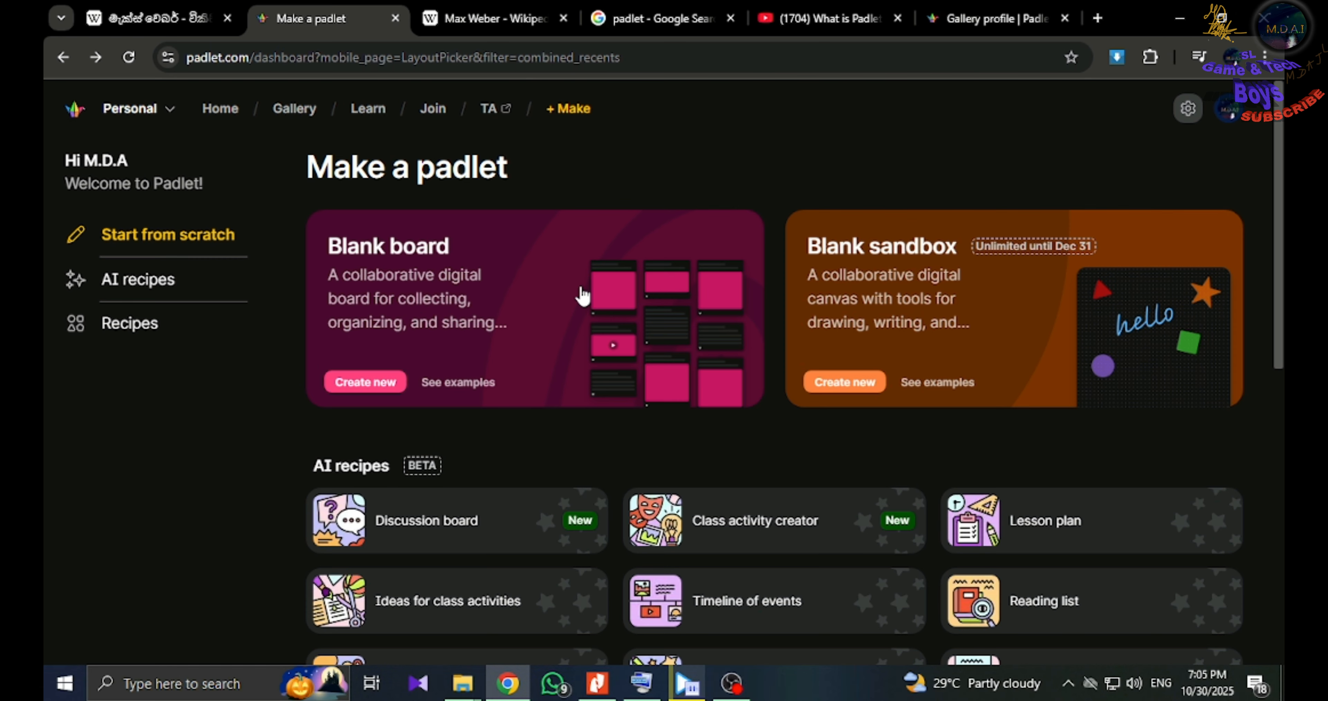
left_click(582, 294)
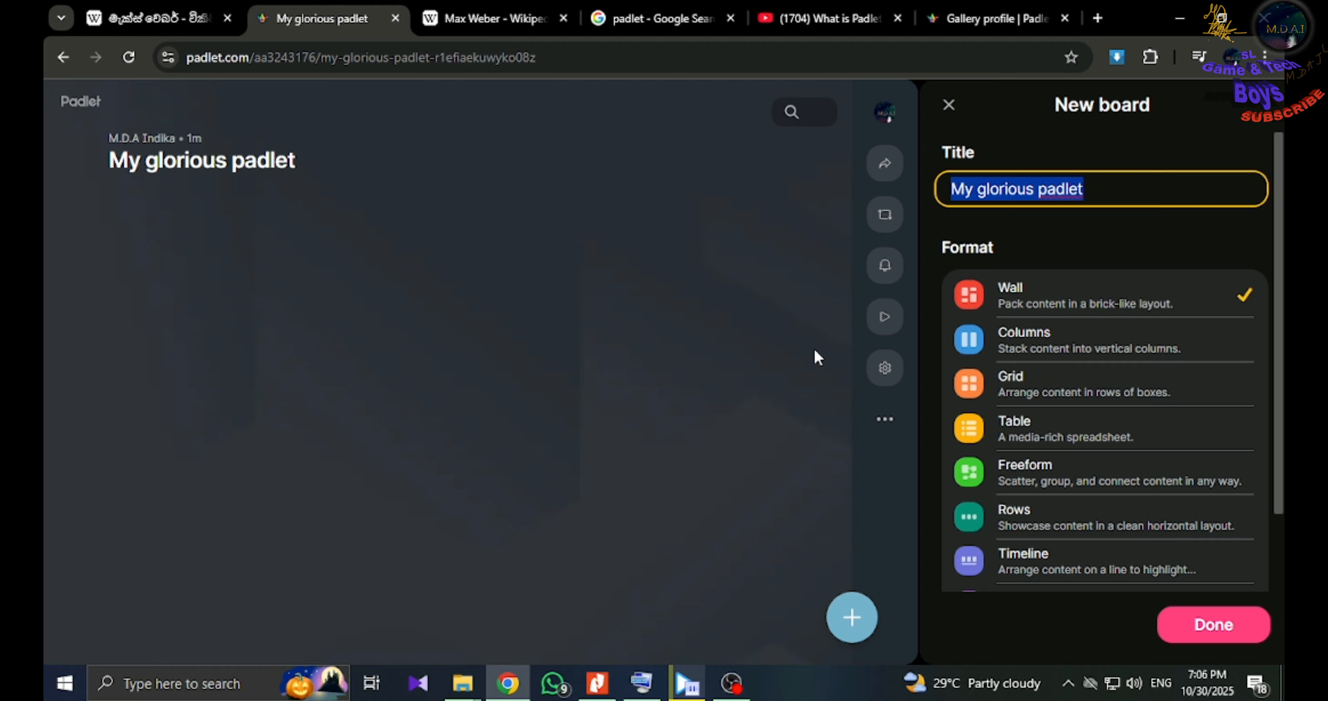
left_click(886, 371)
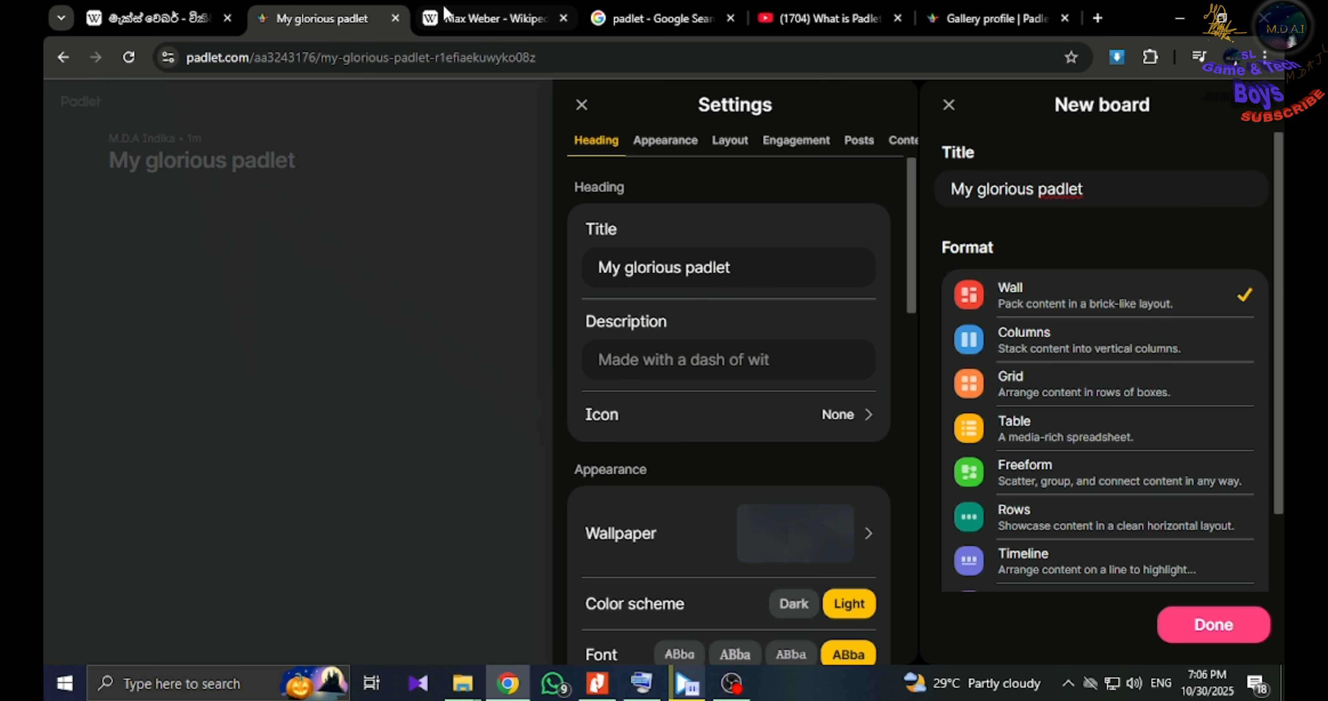
Search Google for "max weber sinhala" in a new browser tab and open the Sinhala Wikipedia article on Max Weber.
left_click(1097, 19)
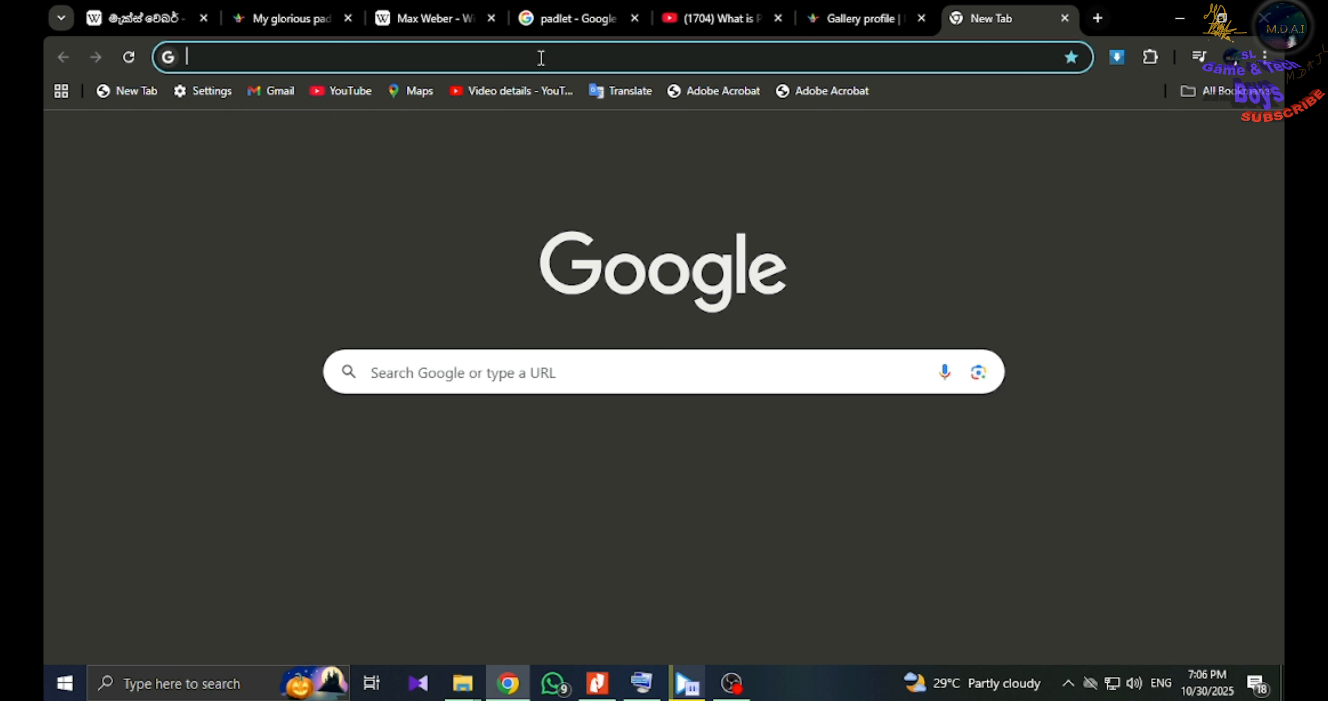
left_click(522, 58)
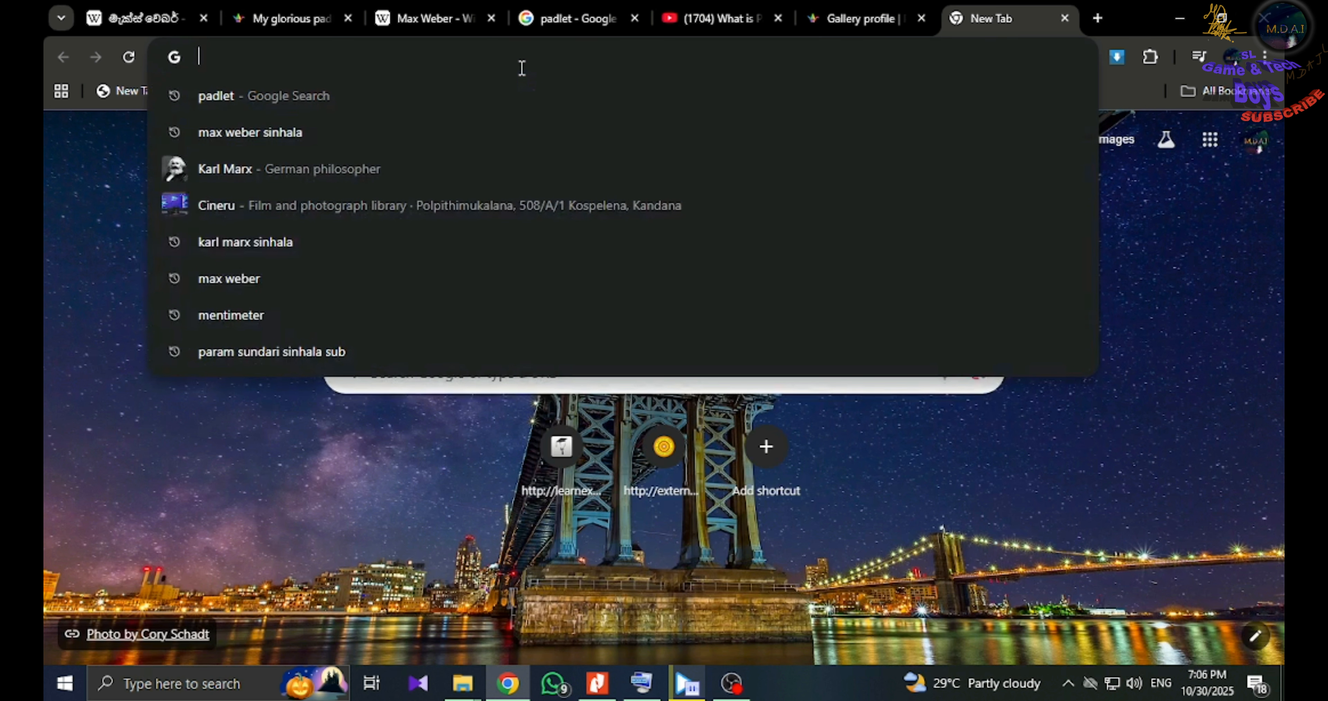
left_click(245, 120)
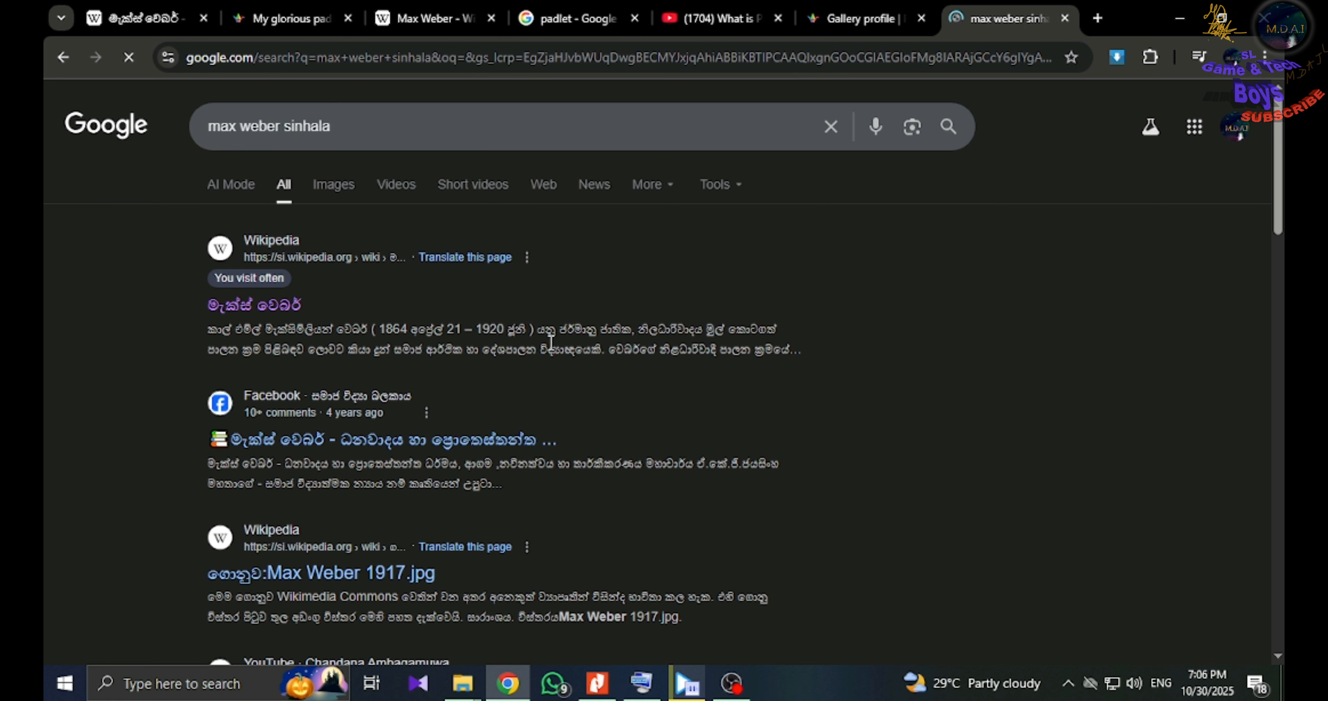
left_click(234, 303)
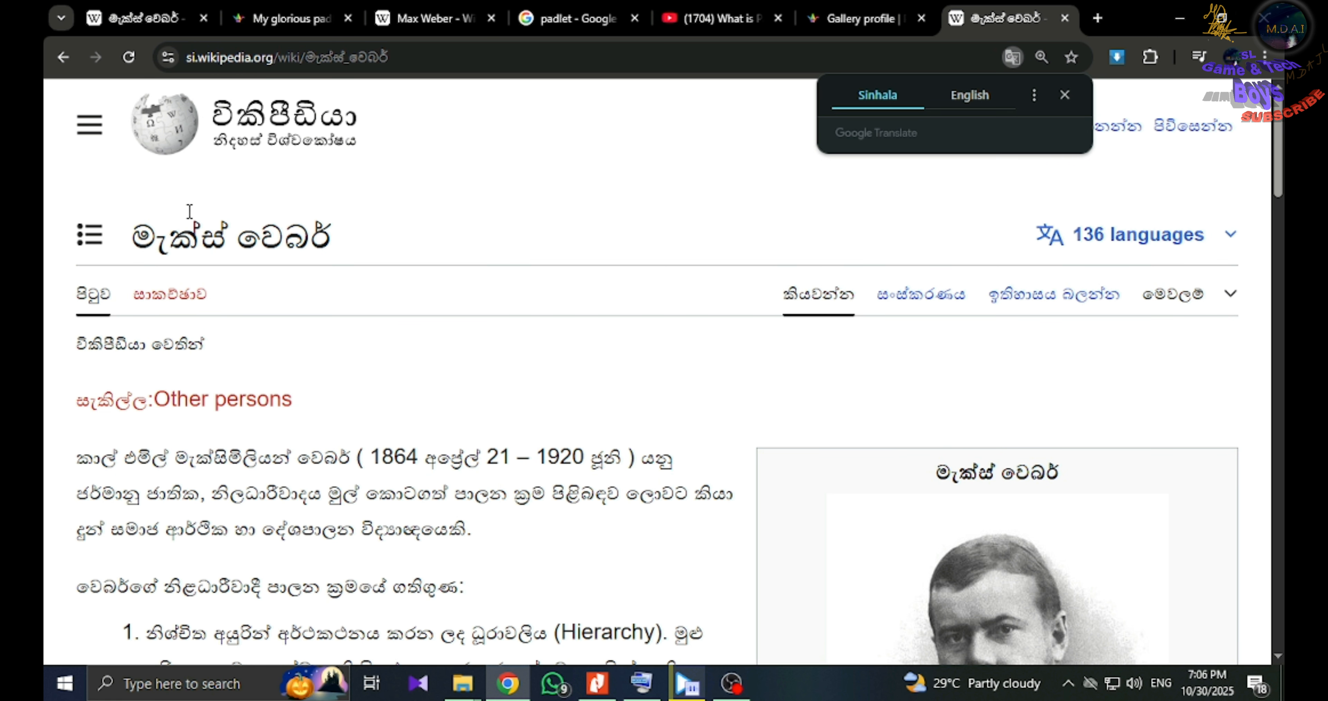
Copy the article's heading "මැක්ස් වෙබර්" and paste it over the default board title in the padlet settings.
left_click_drag(136, 226, 356, 232)
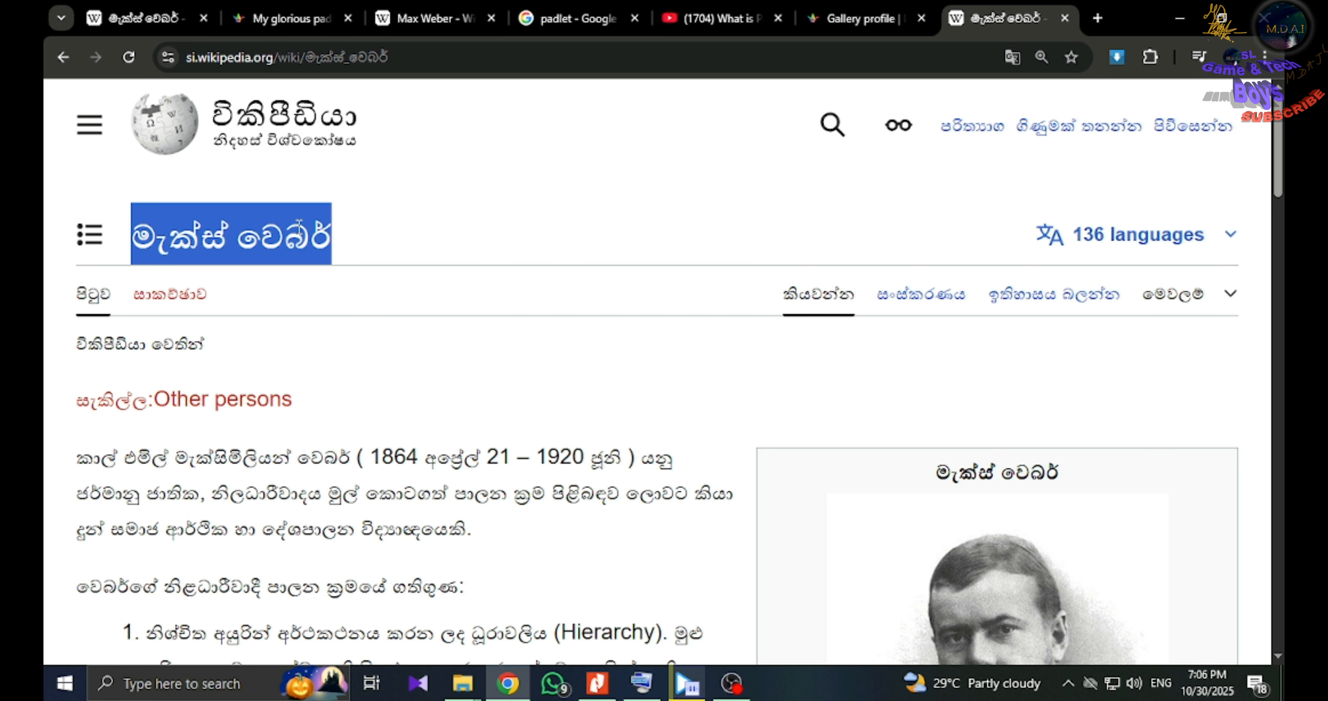
right_click(349, 241)
left_click(352, 249)
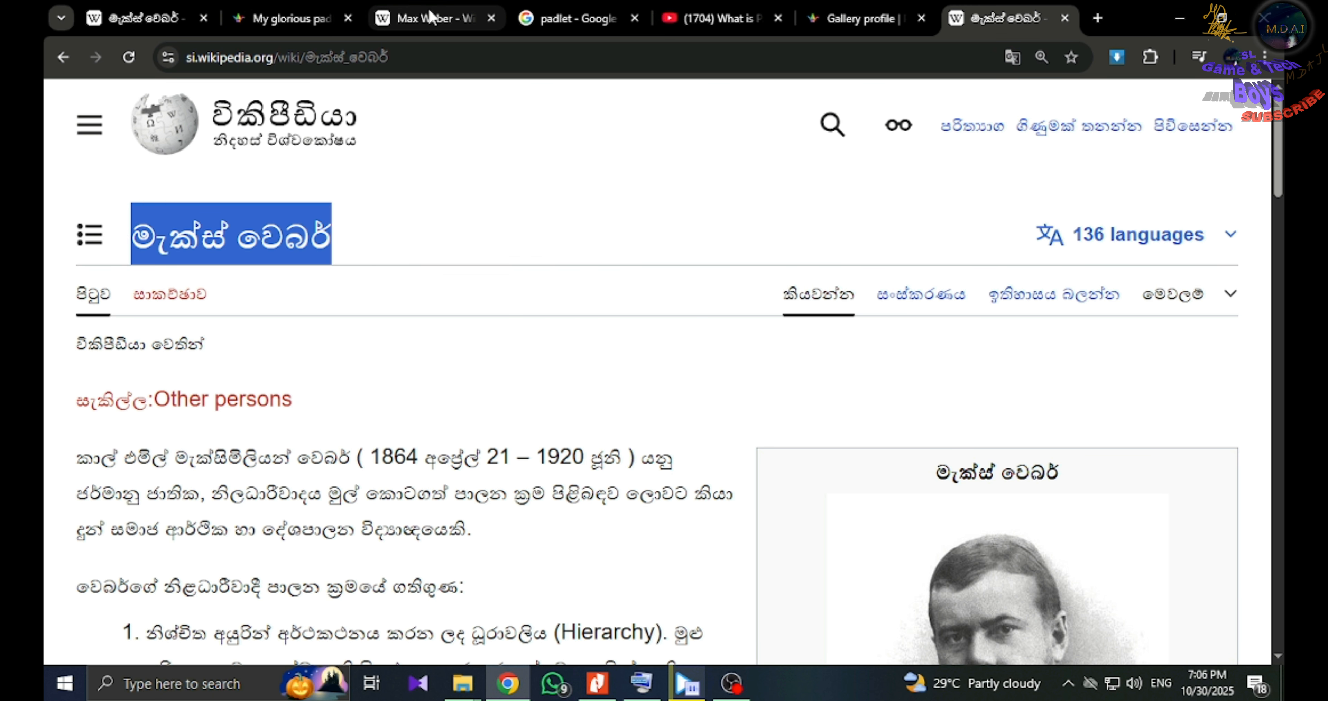
left_click(432, 17)
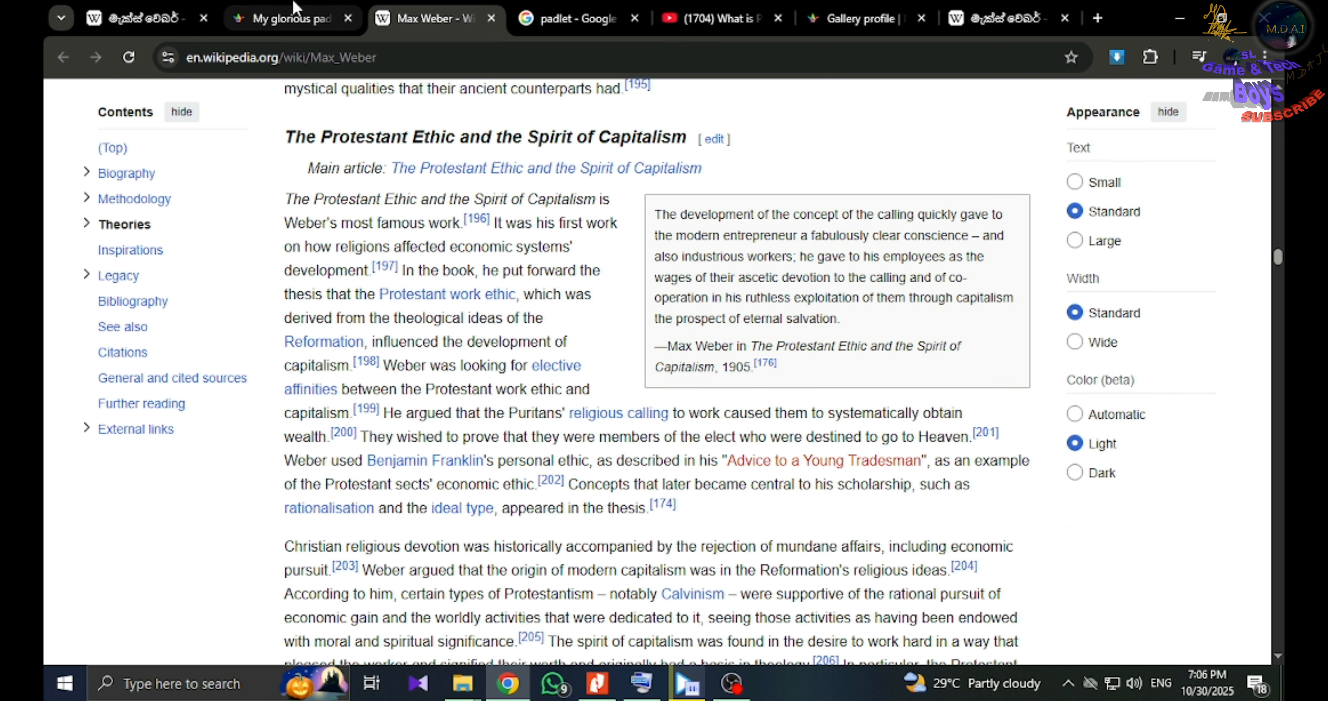
left_click(294, 16)
left_click_drag(745, 276, 595, 276)
right_click(638, 255)
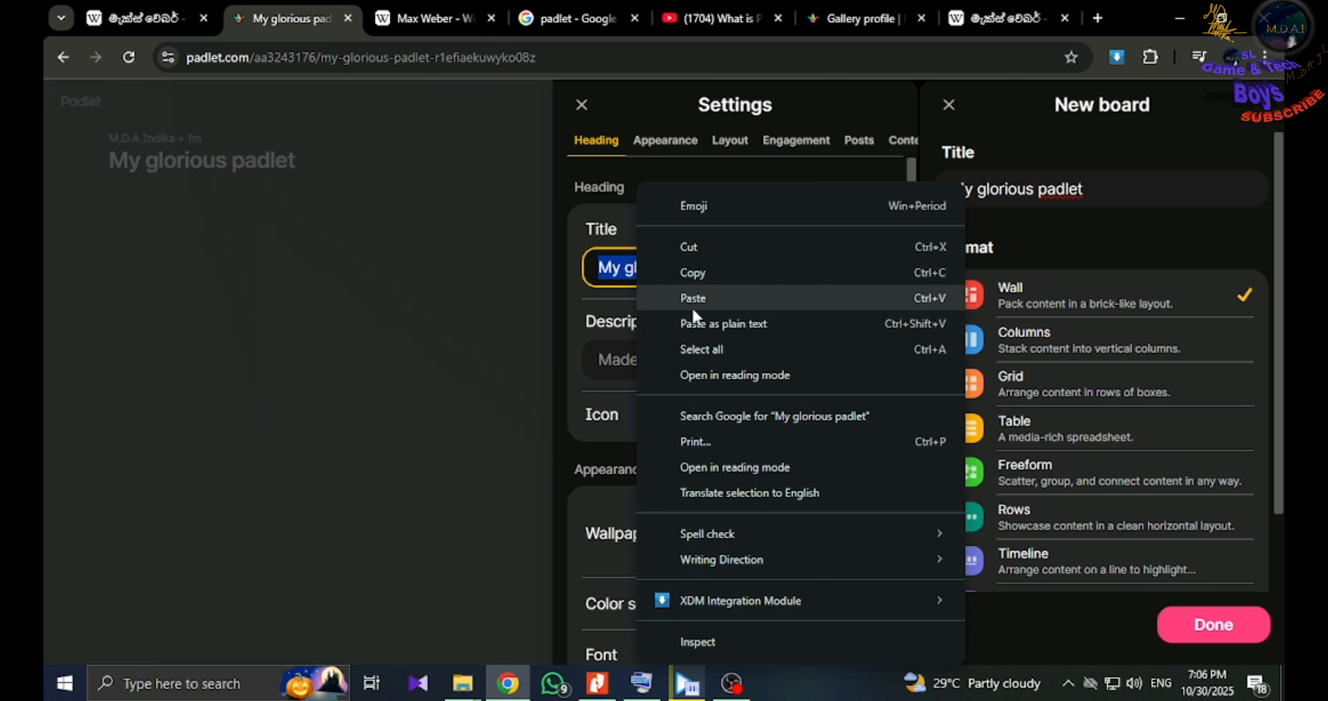
left_click(723, 302)
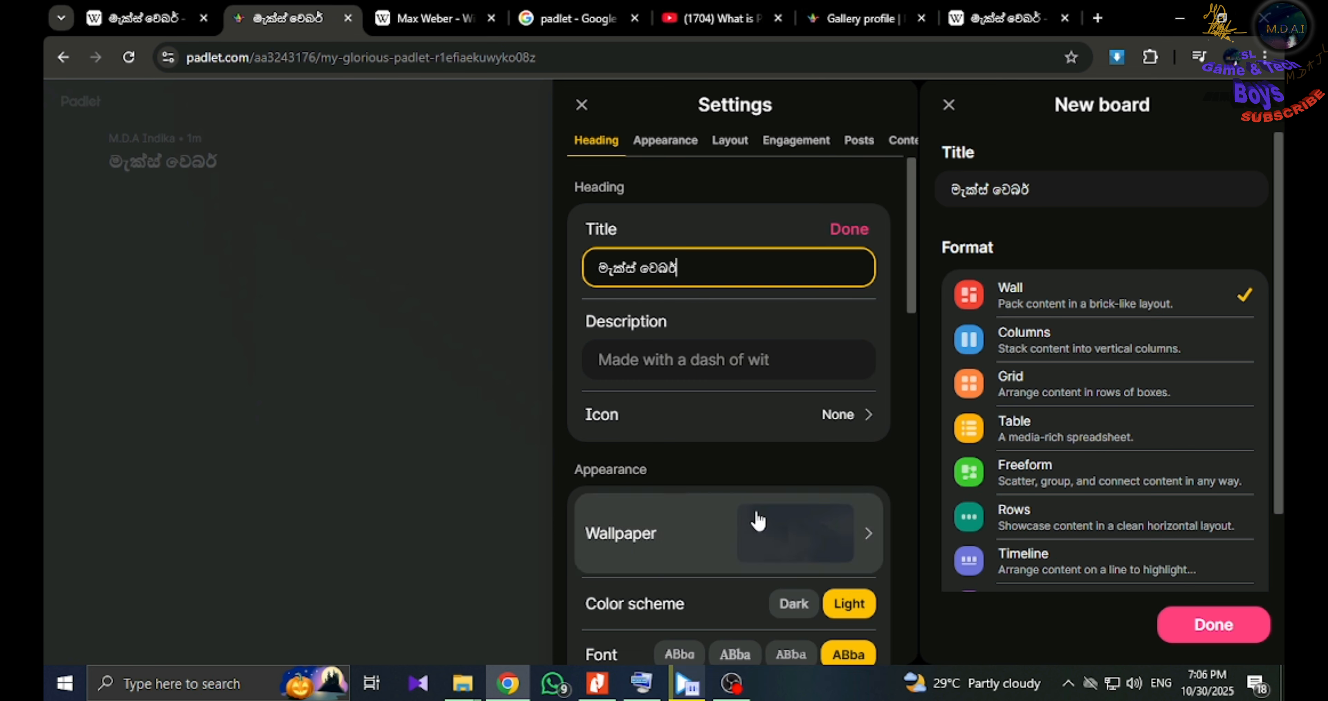
Copy the opening paragraph of the Sinhala Wikipedia article on Max Weber for the board's description.
left_click(733, 363)
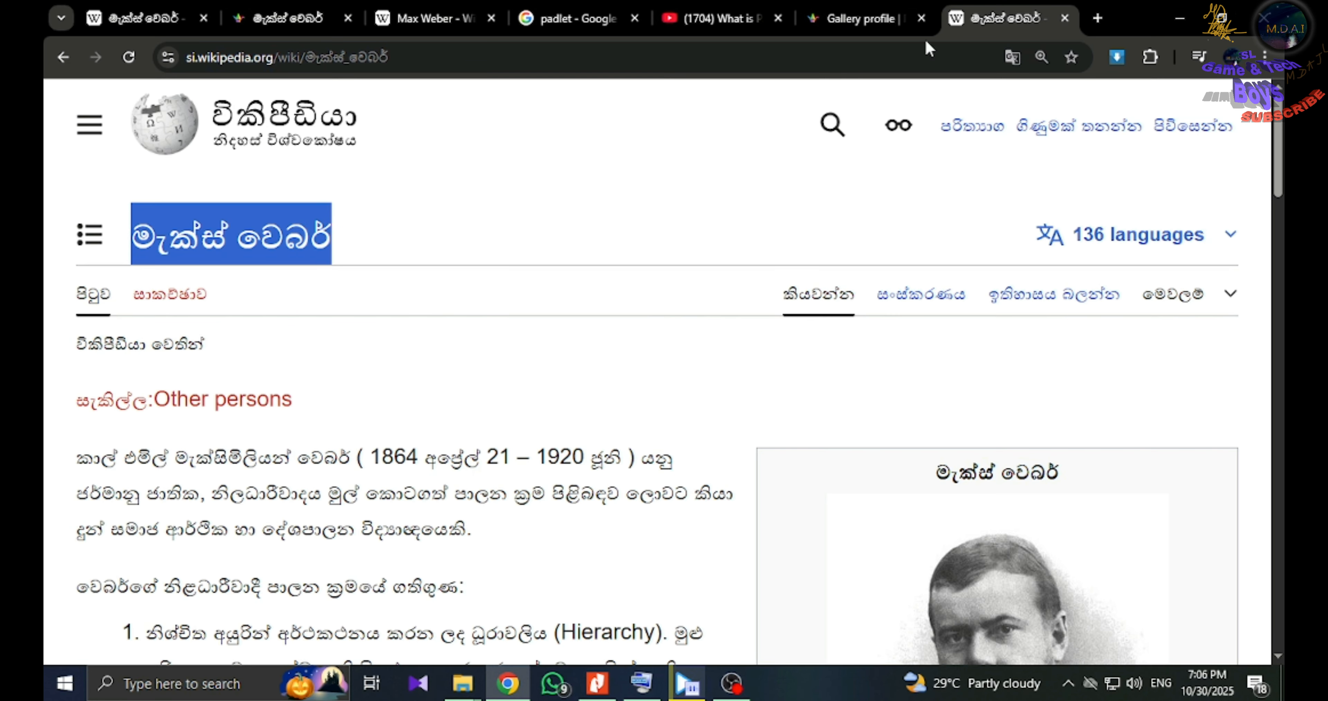
left_click(1006, 18)
scroll(203, 427, "down", 2)
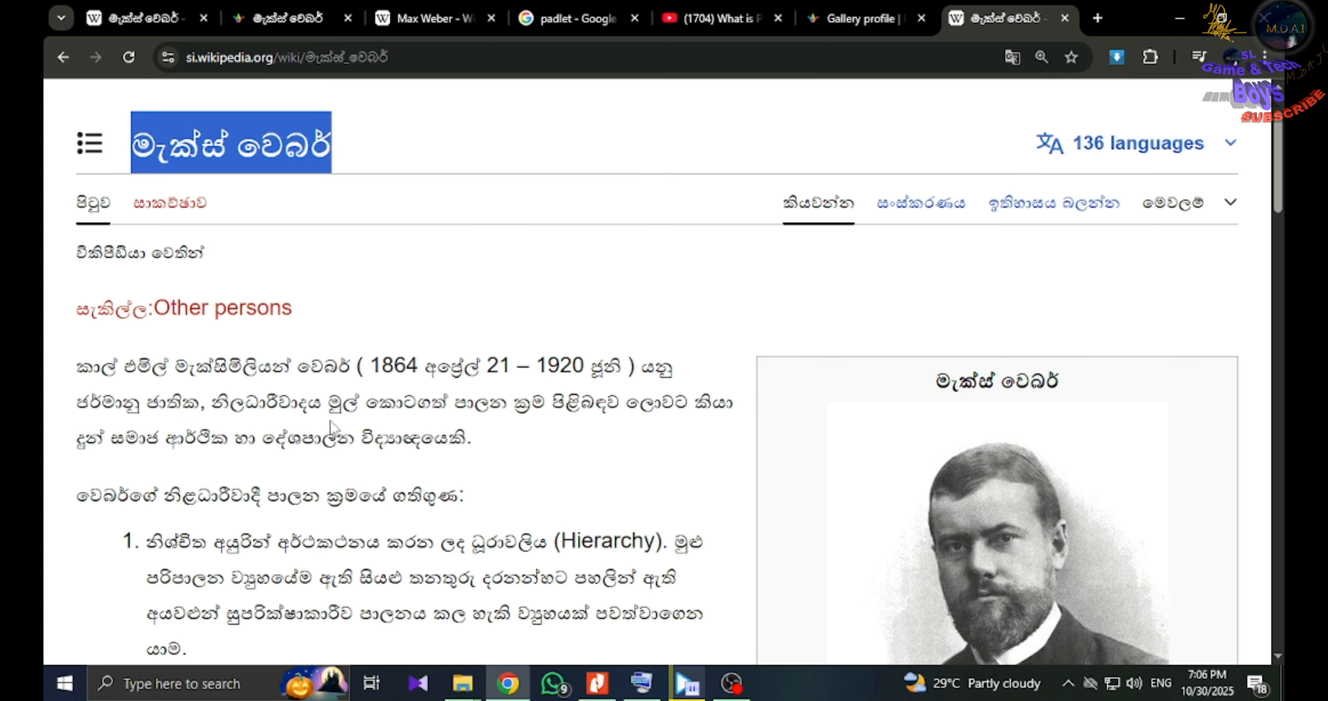
left_click_drag(471, 438, 67, 365)
right_click(108, 362)
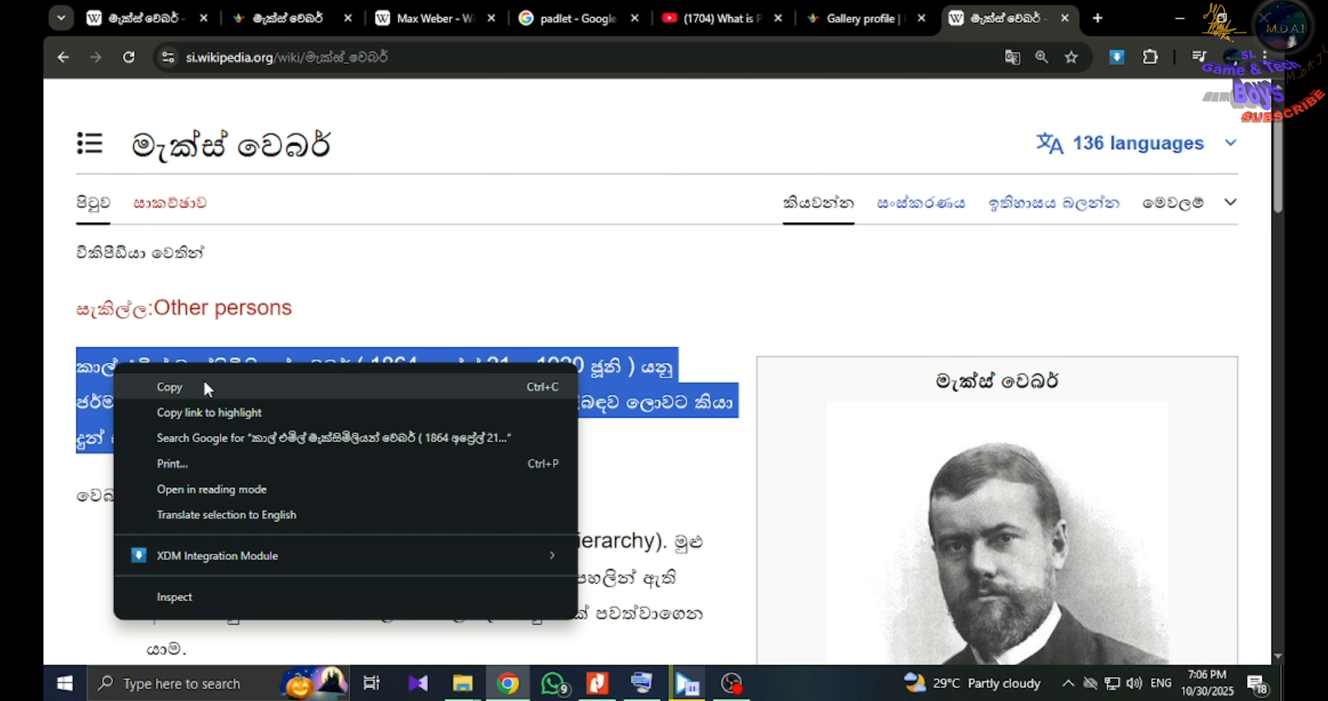
left_click(169, 385)
Paste the copied Wikipedia paragraph into the board's description in the padlet settings and save it.
left_click(864, 28)
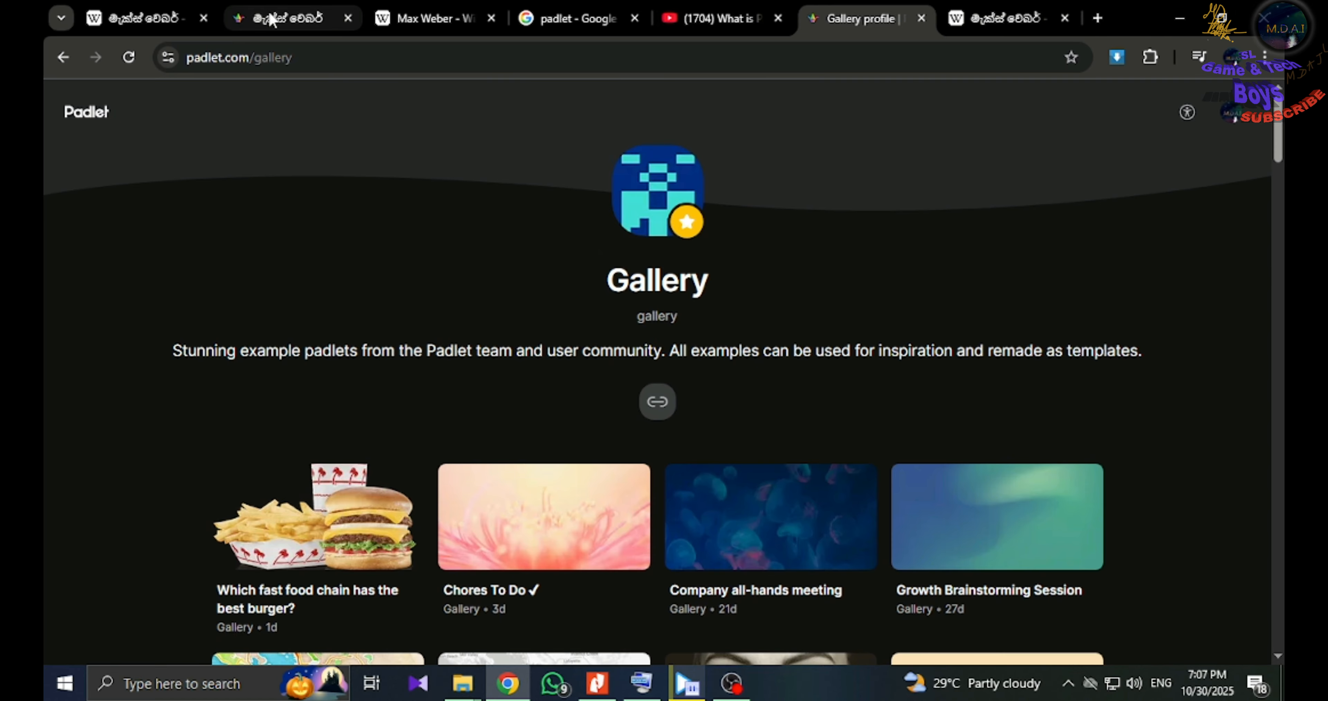
left_click(322, 22)
right_click(671, 367)
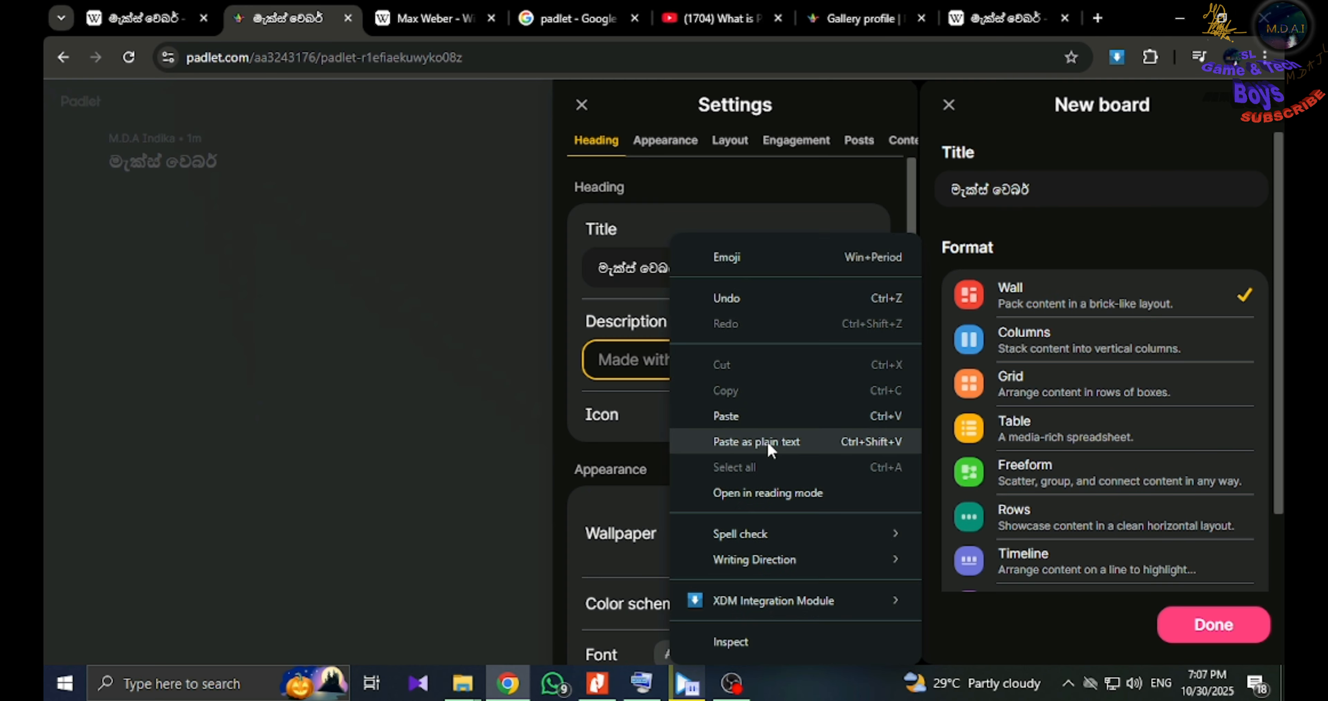
left_click(780, 425)
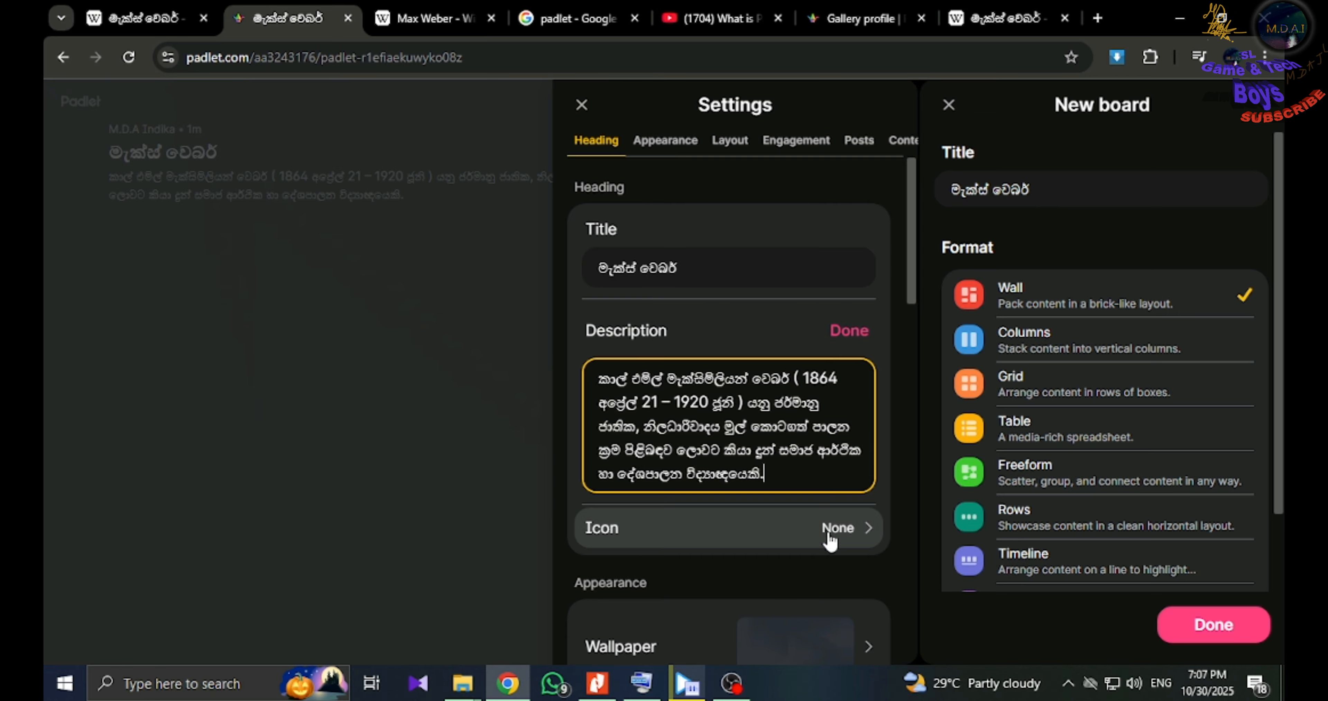
left_click(852, 332)
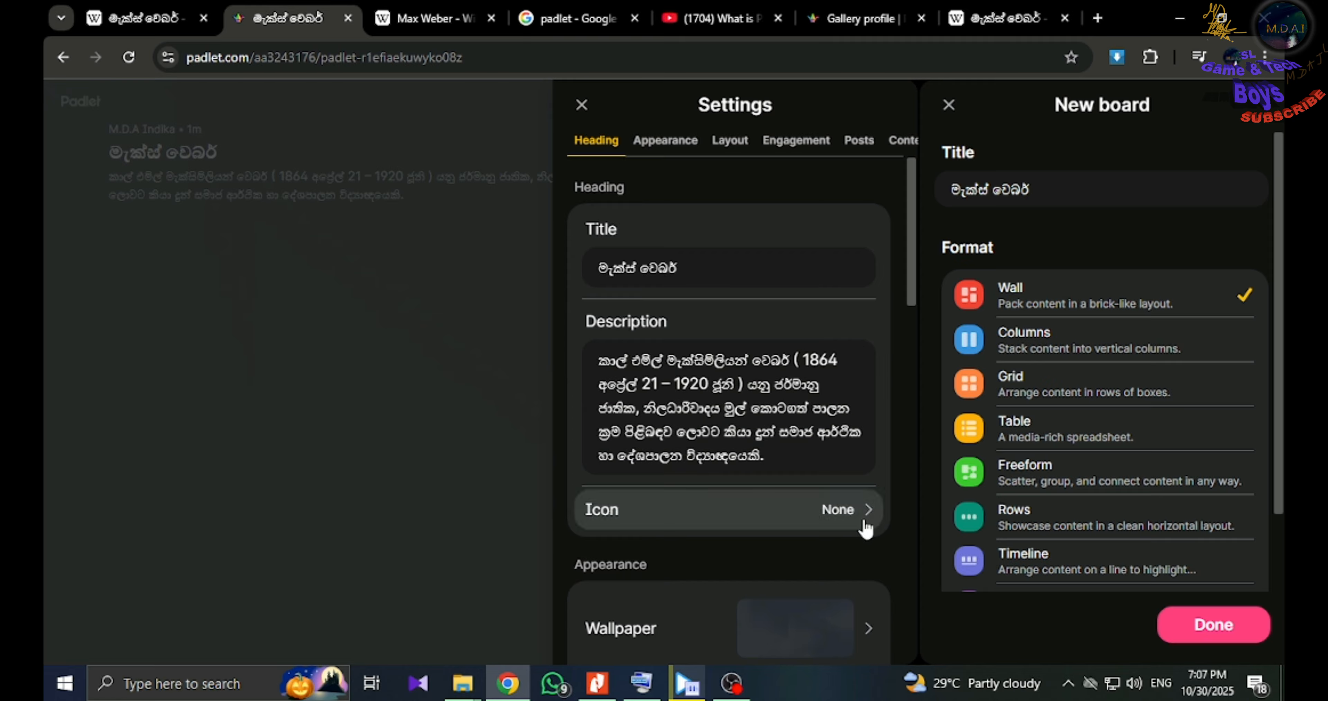
Set the board's icon to the emoji of a man's face with short yellow hair.
left_click(852, 518)
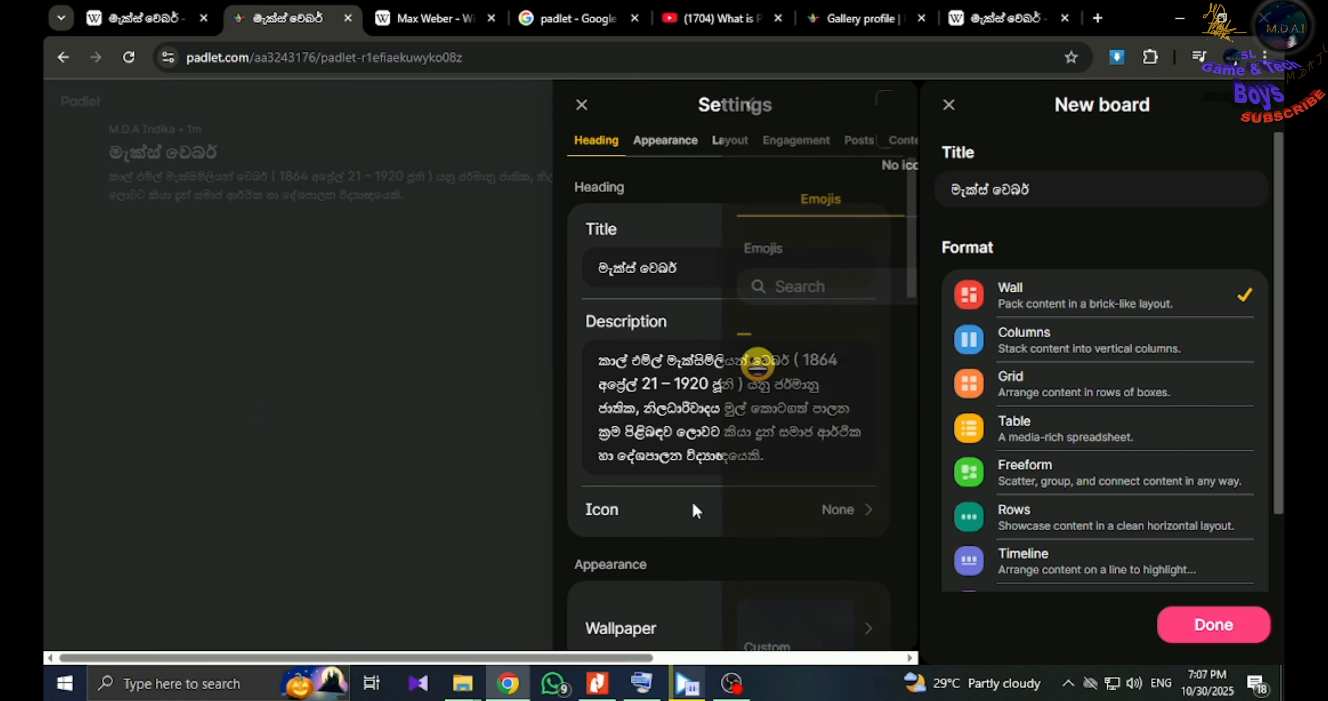
scroll(810, 521, "down", 10)
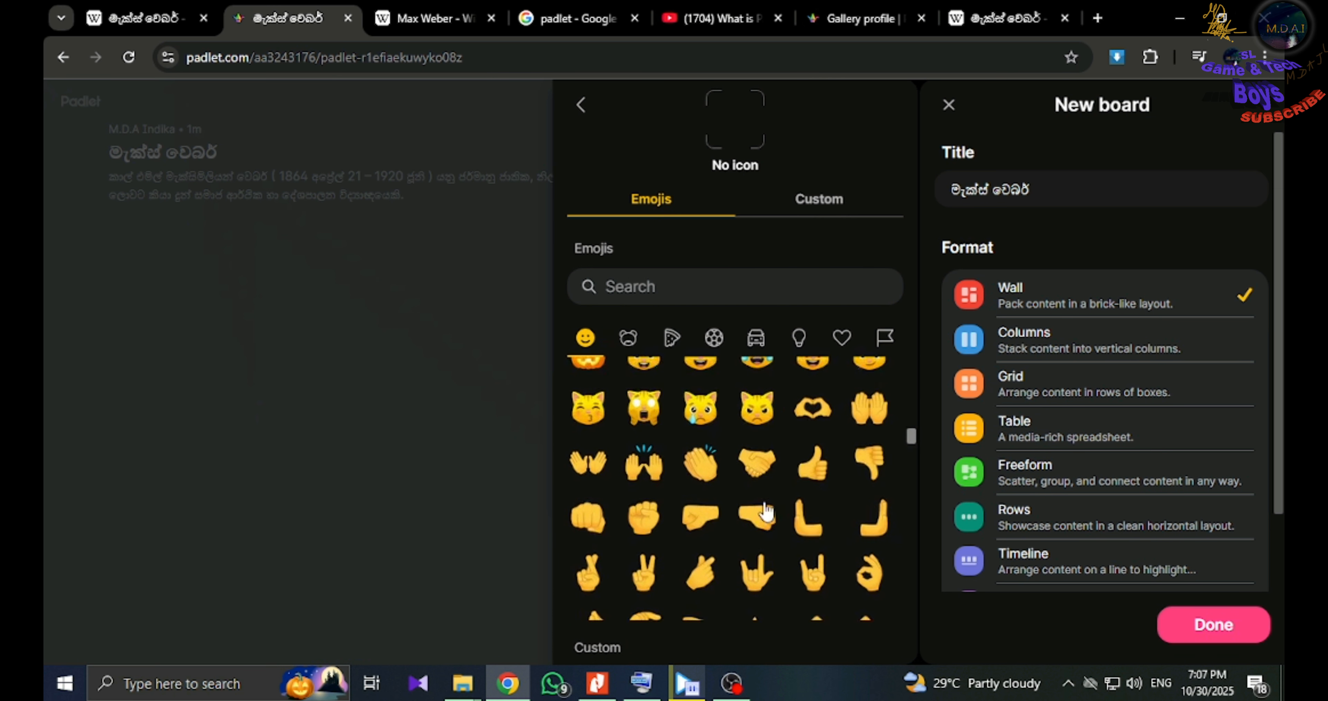
scroll(766, 510, "down", 8)
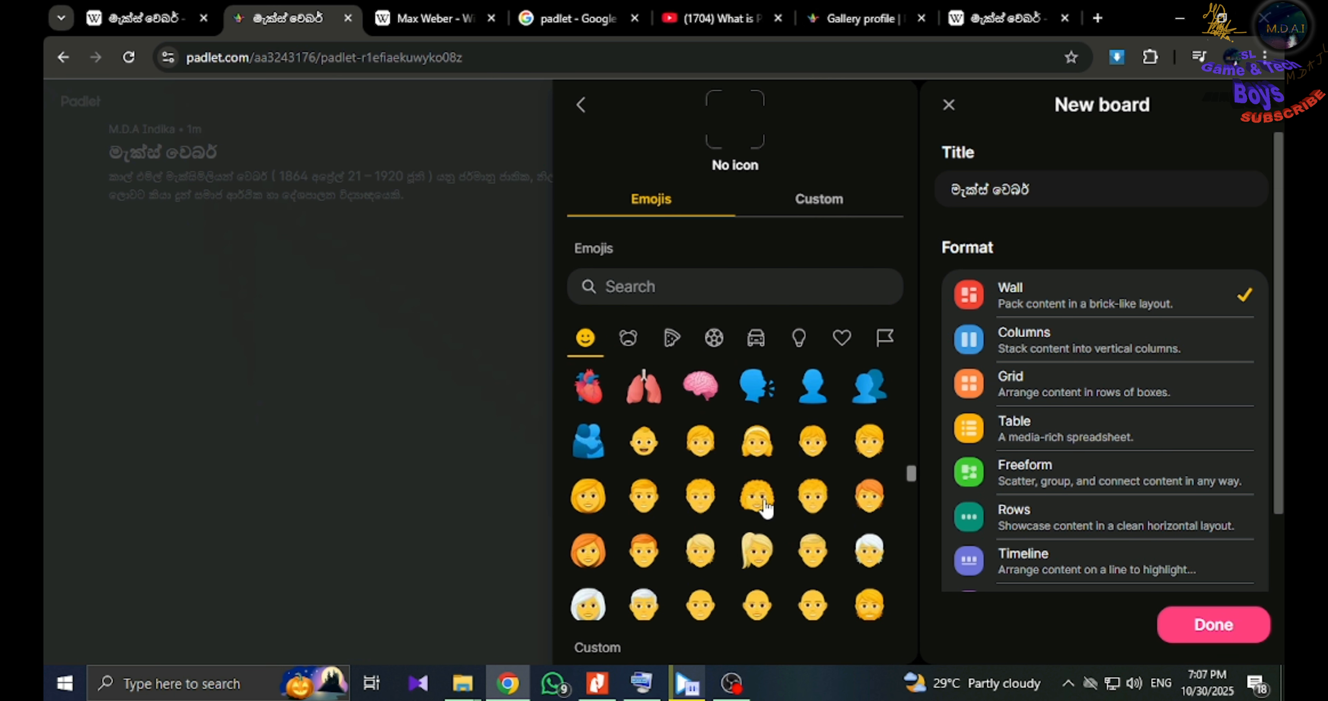
scroll(767, 510, "down", 5)
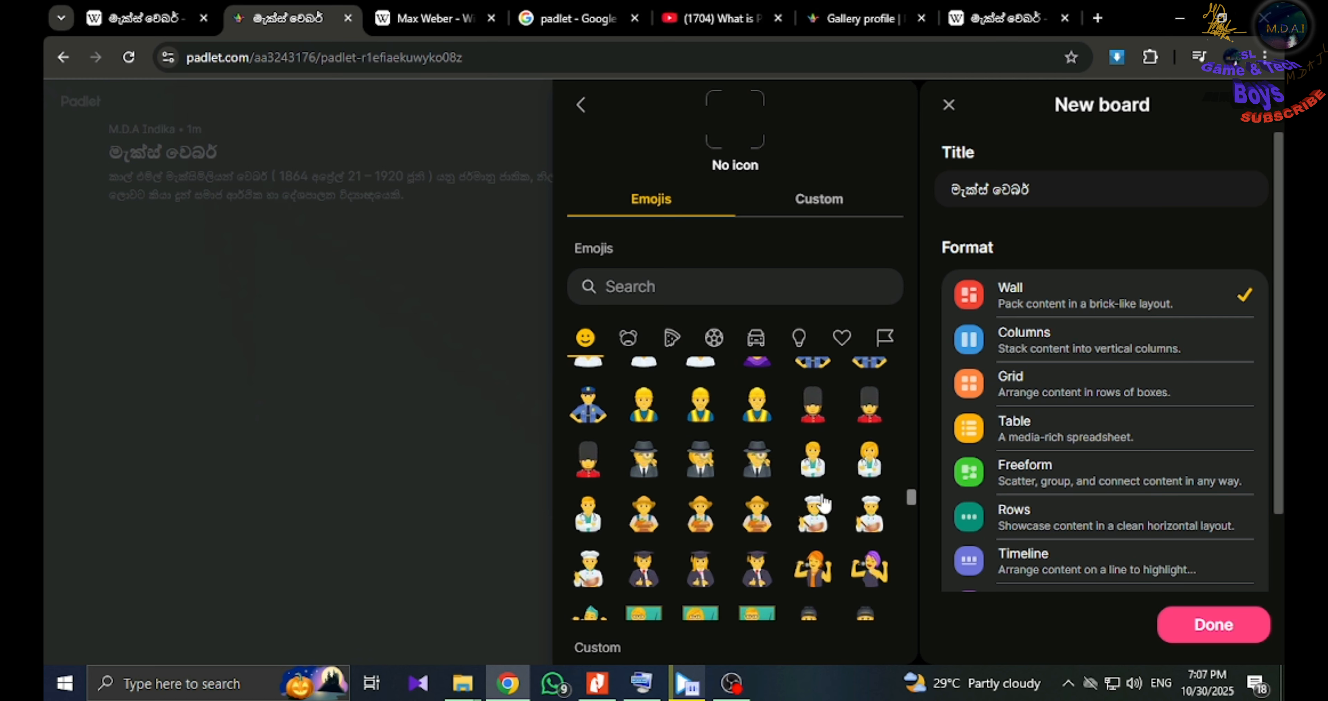
scroll(720, 533, "down", 3)
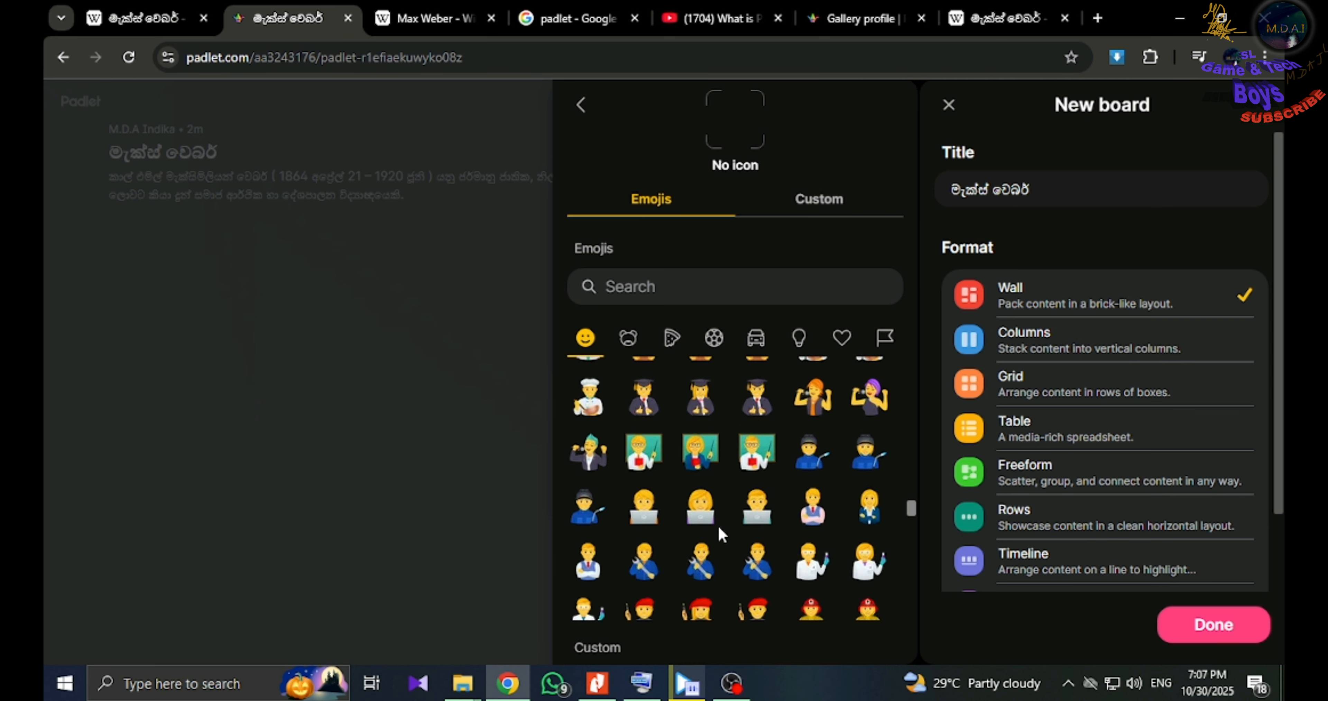
scroll(717, 522, "down", 5)
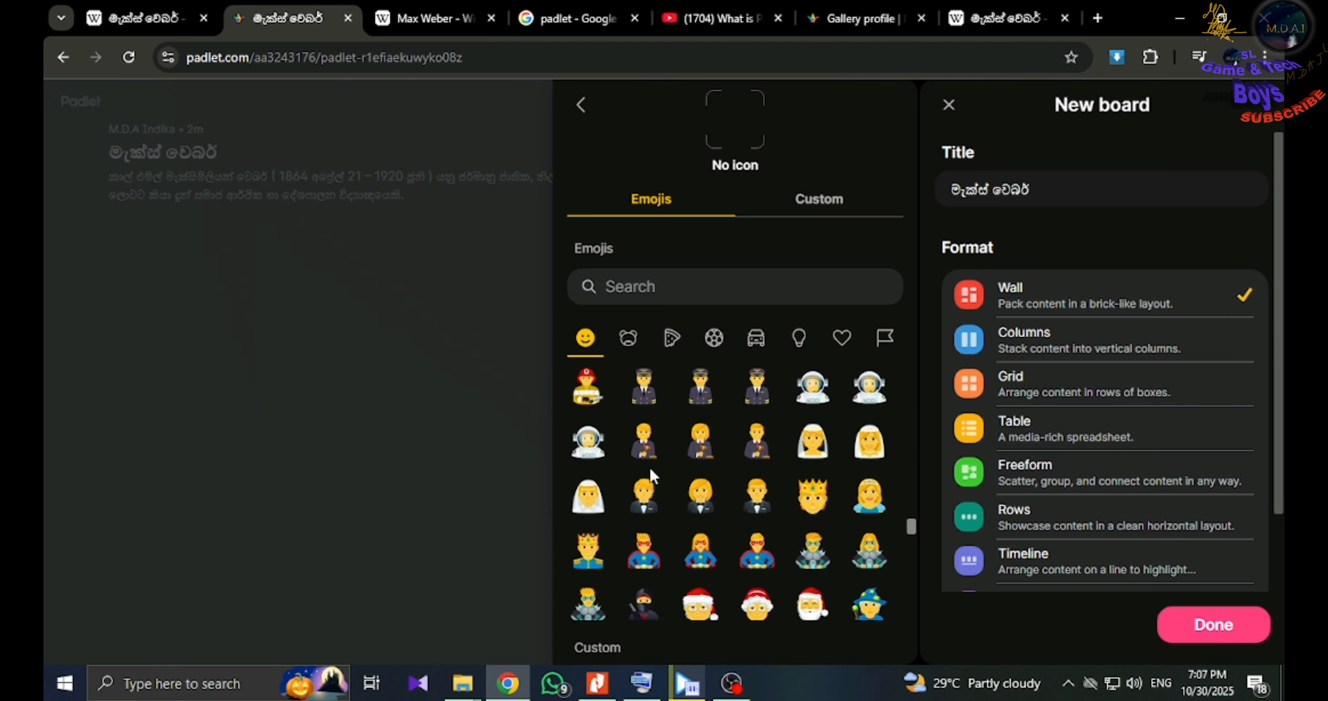
scroll(735, 490, "down", 1)
scroll(738, 495, "down", 1)
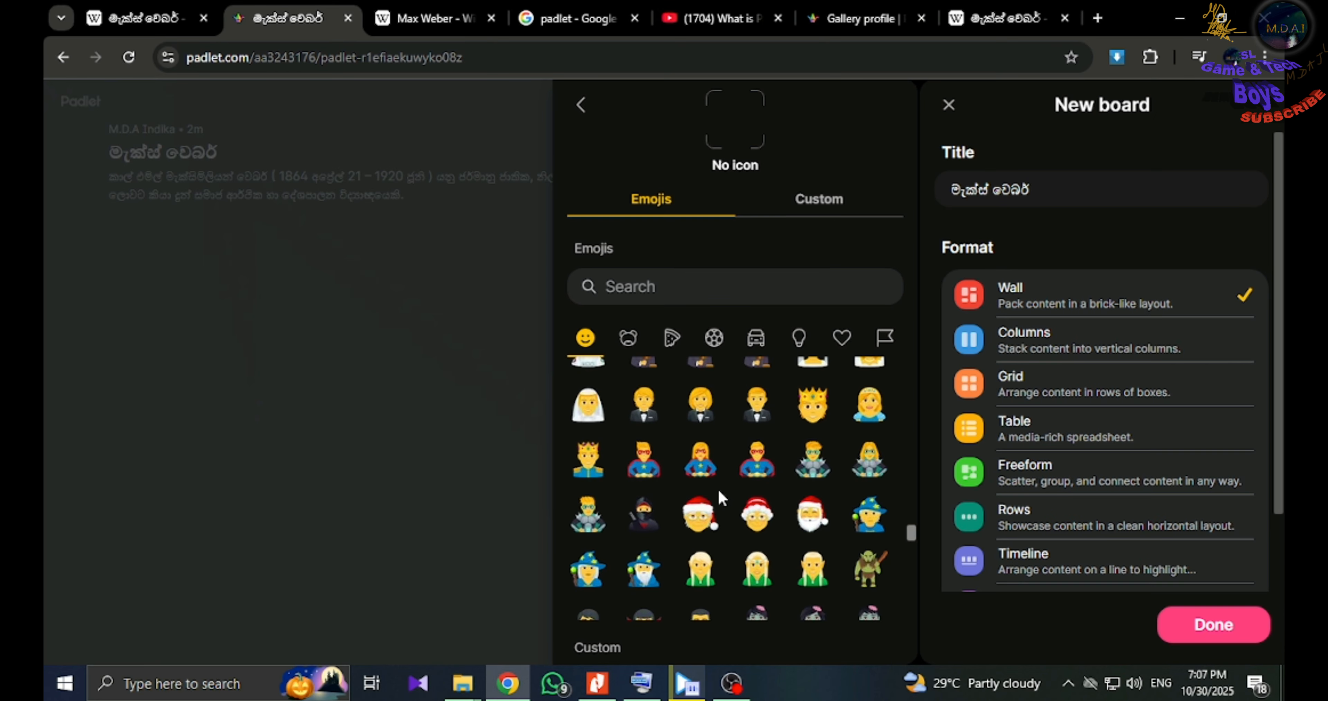
scroll(714, 491, "down", 10)
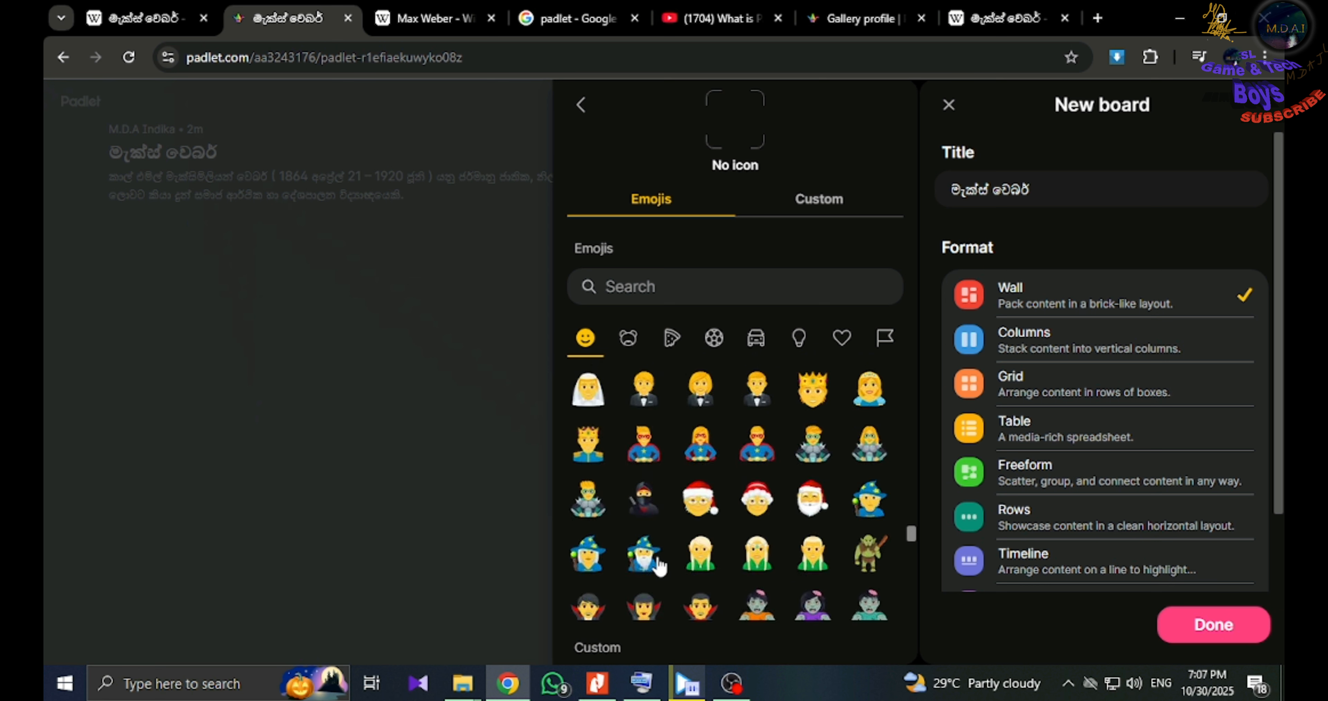
scroll(659, 558, "down", 10)
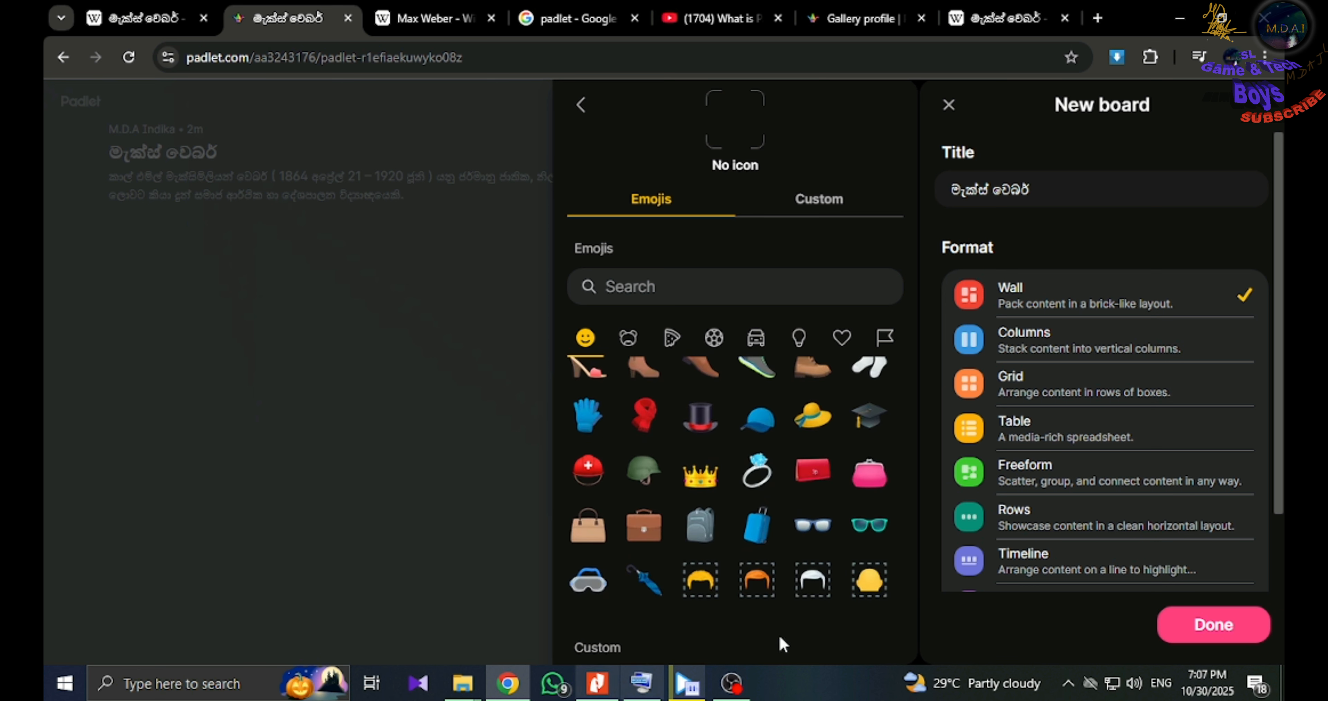
left_click(830, 206)
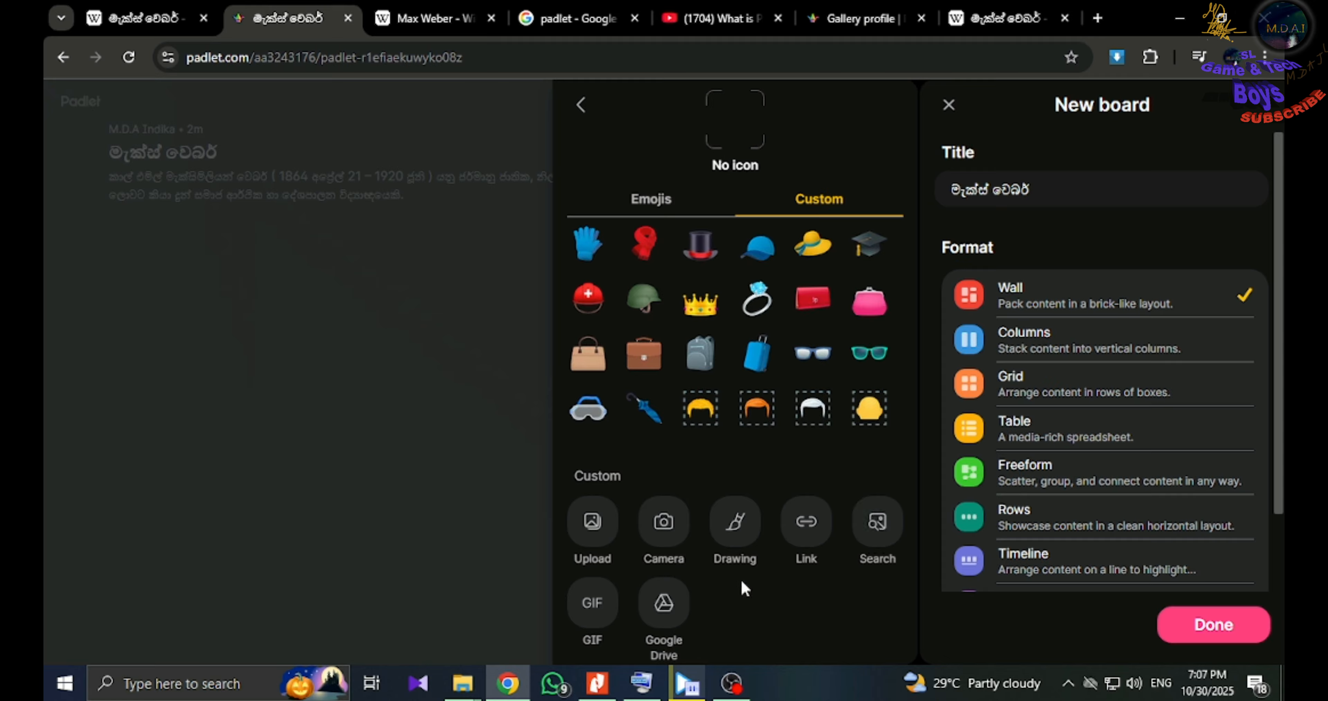
scroll(684, 351, "up", 10)
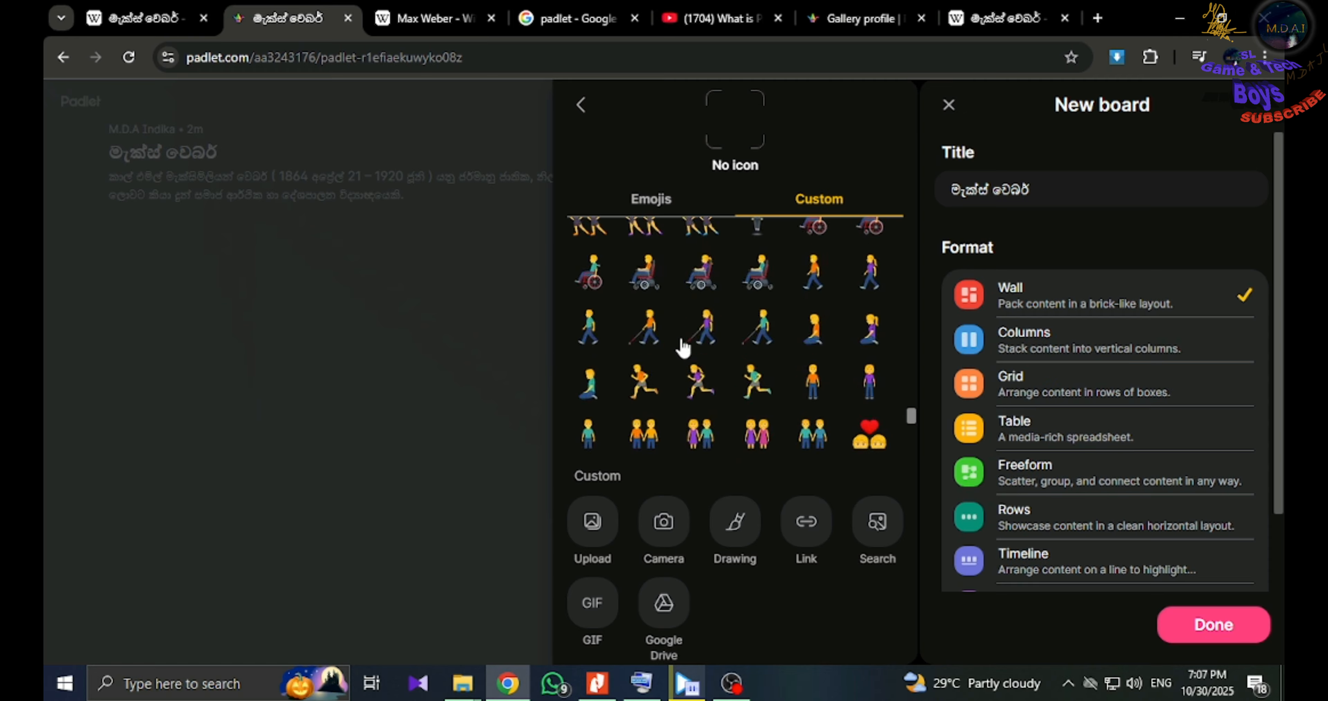
scroll(684, 344, "up", 8)
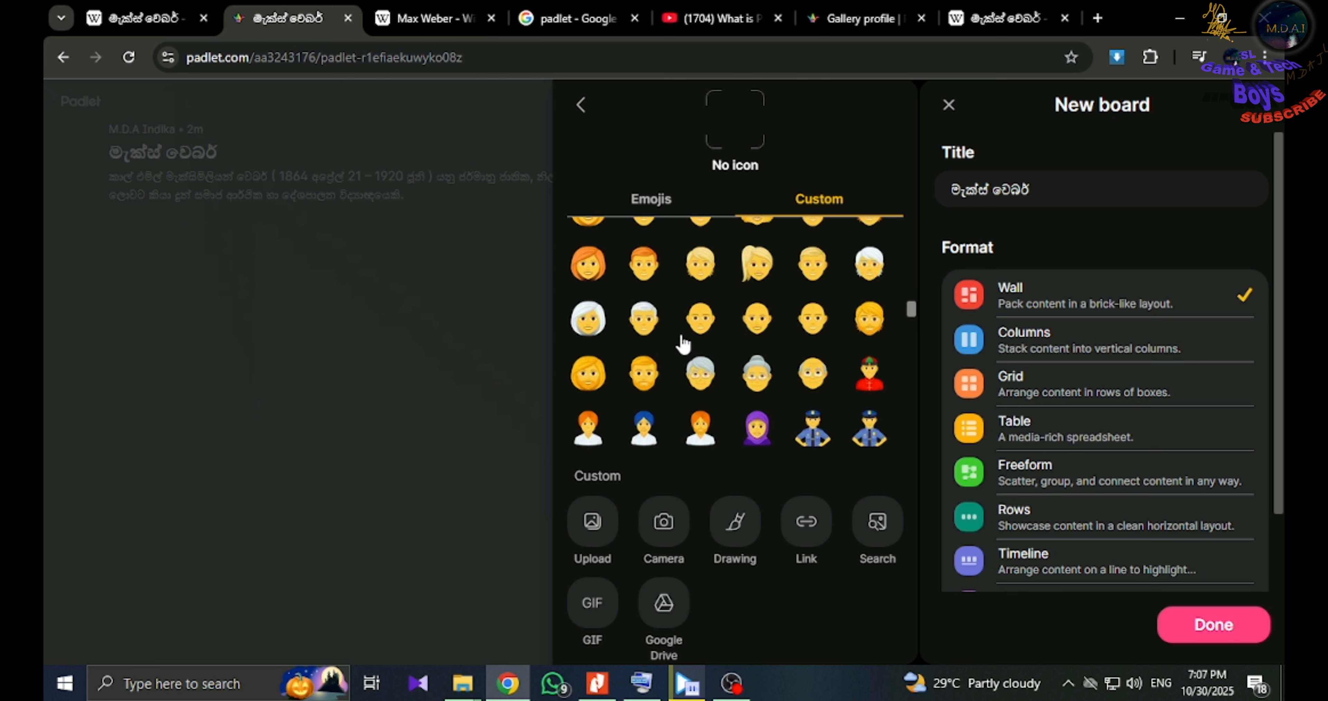
scroll(681, 338, "up", 4)
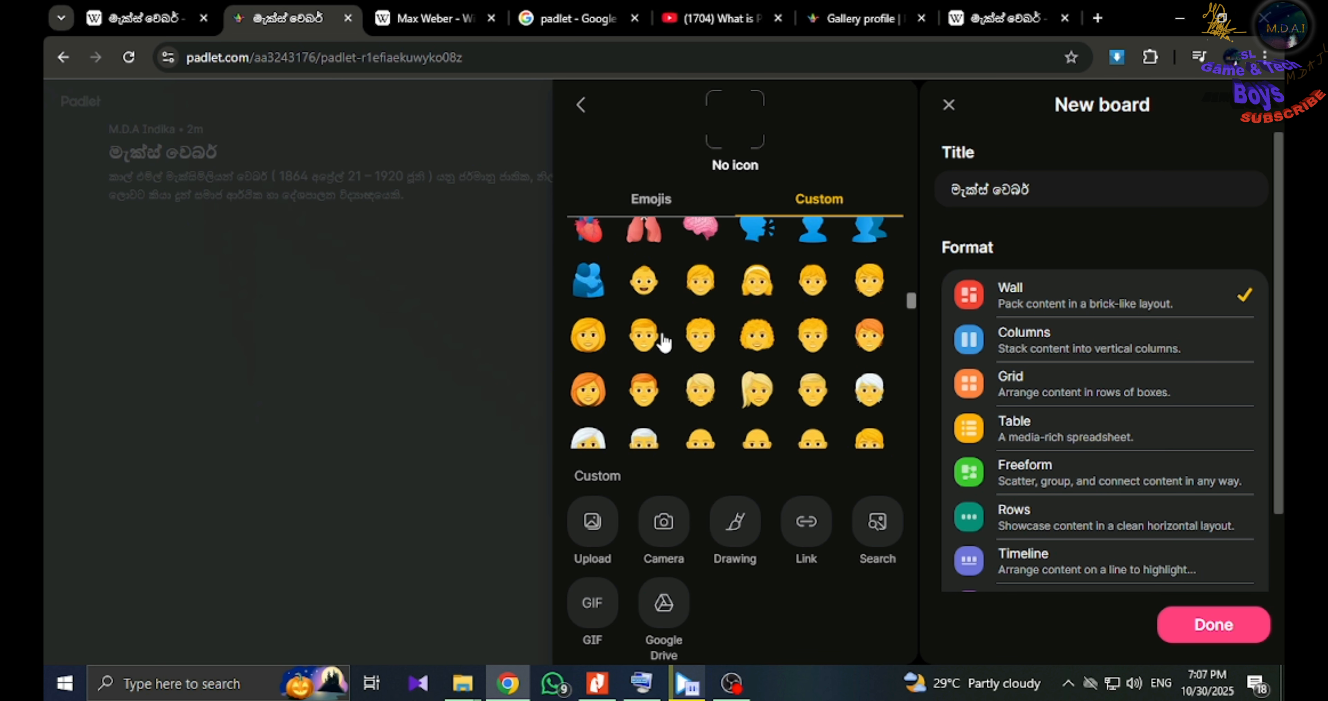
left_click(643, 338)
left_click(877, 105)
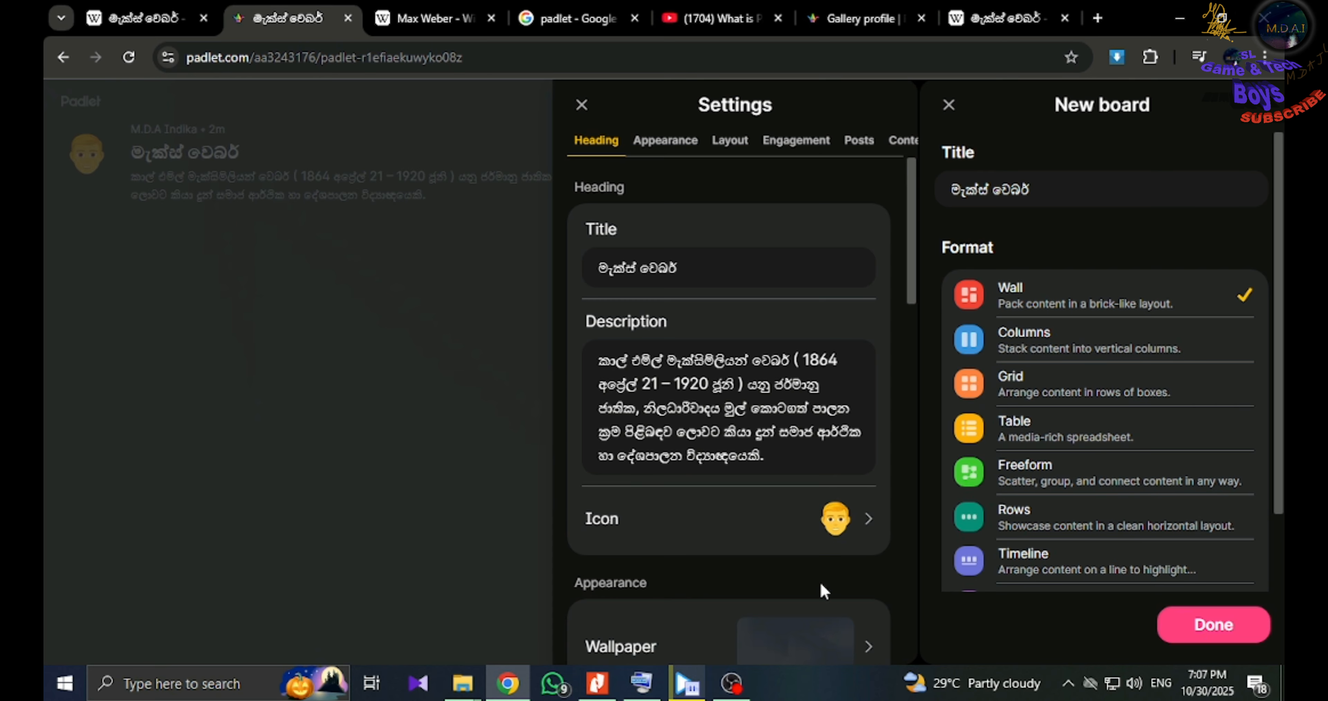
Open the board's wallpaper choices and browse the gradients, textures and patterns.
scroll(727, 550, "down", 5)
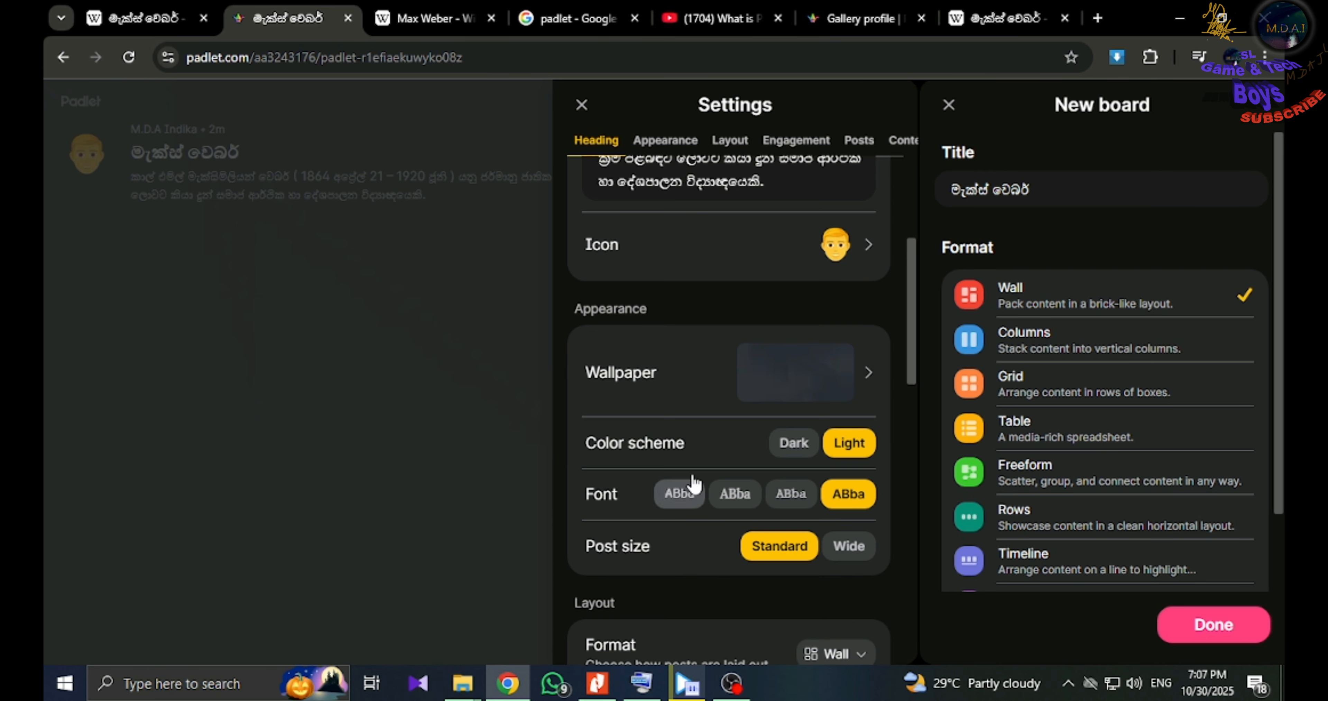
left_click(757, 375)
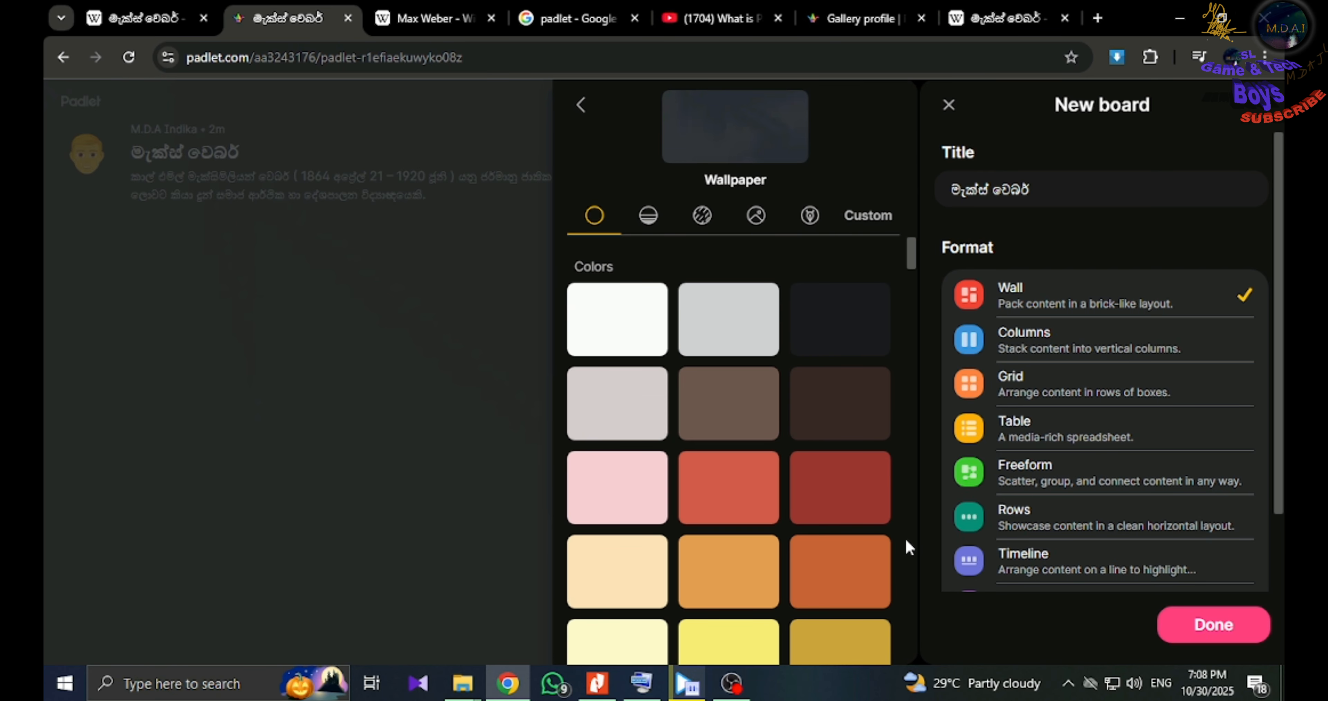
left_click(651, 212)
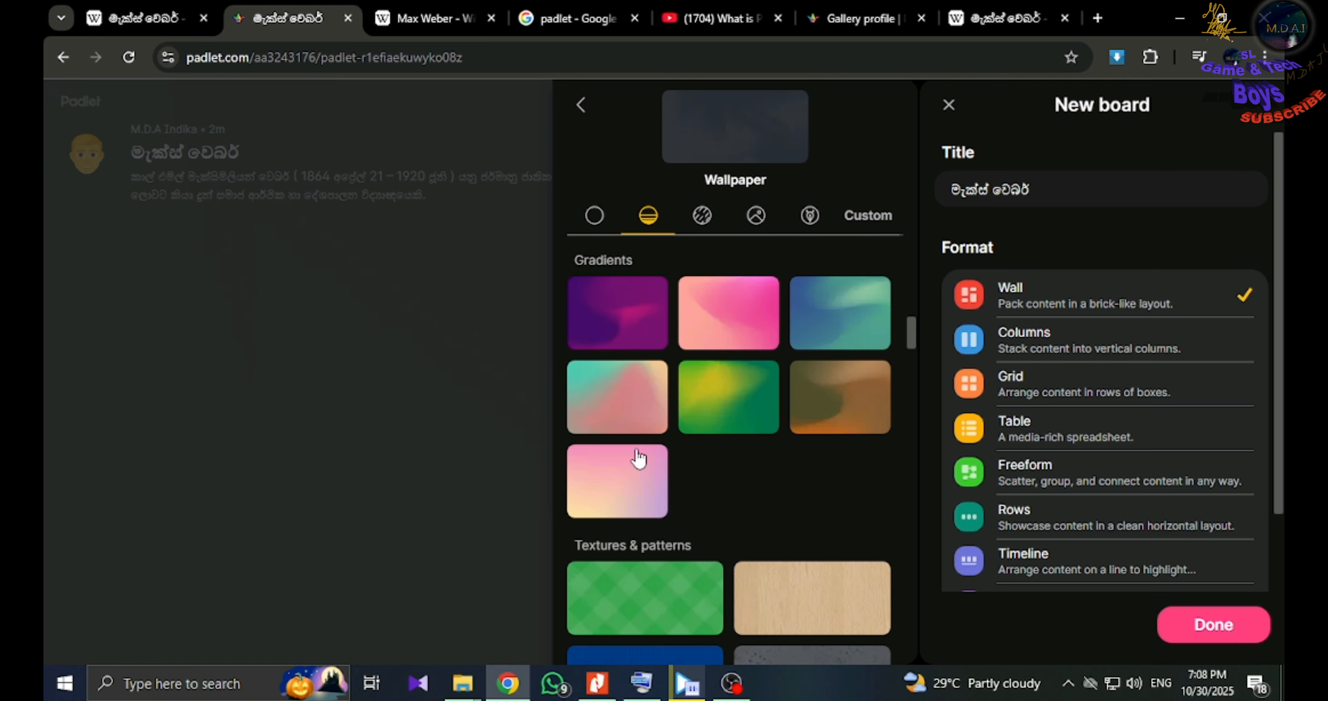
scroll(646, 448, "down", 8)
scroll(645, 438, "down", 12)
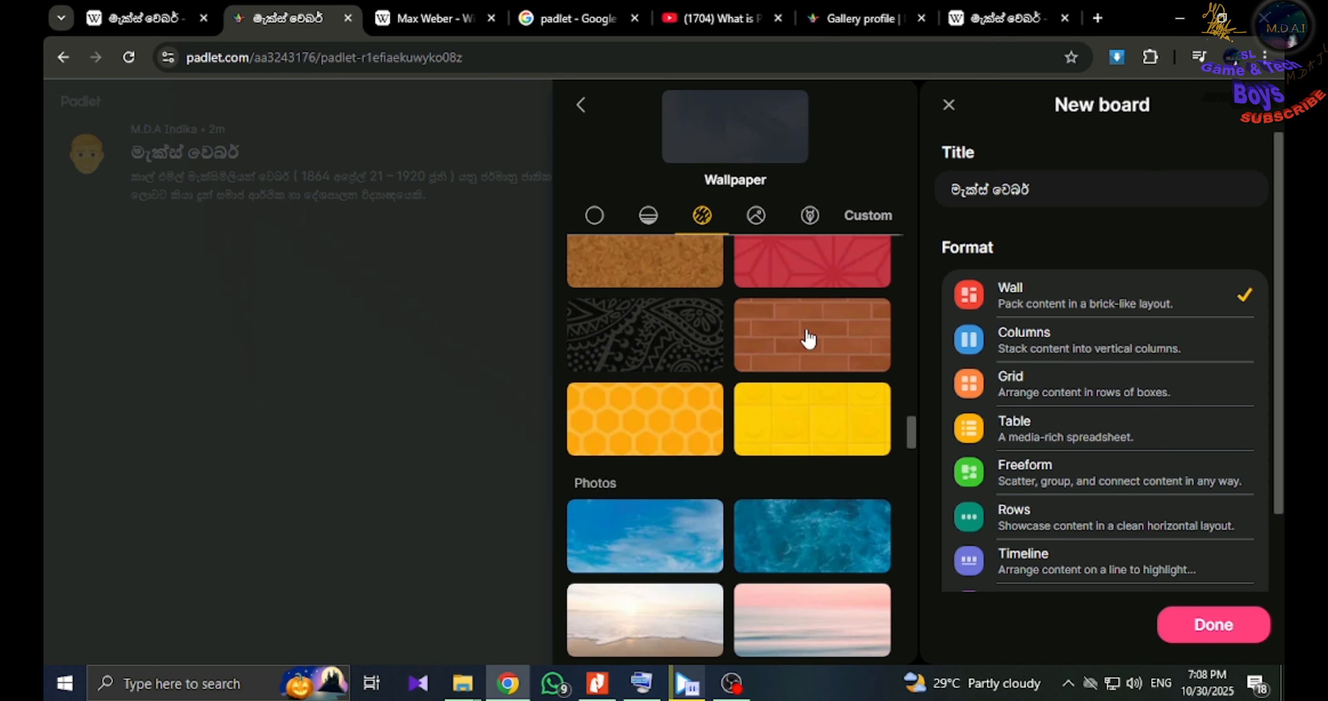
Try the red brick, horses, green leaves, concert crowd, ornate hall and circuit board wallpapers on the board.
left_click(808, 338)
scroll(781, 415, "down", 8)
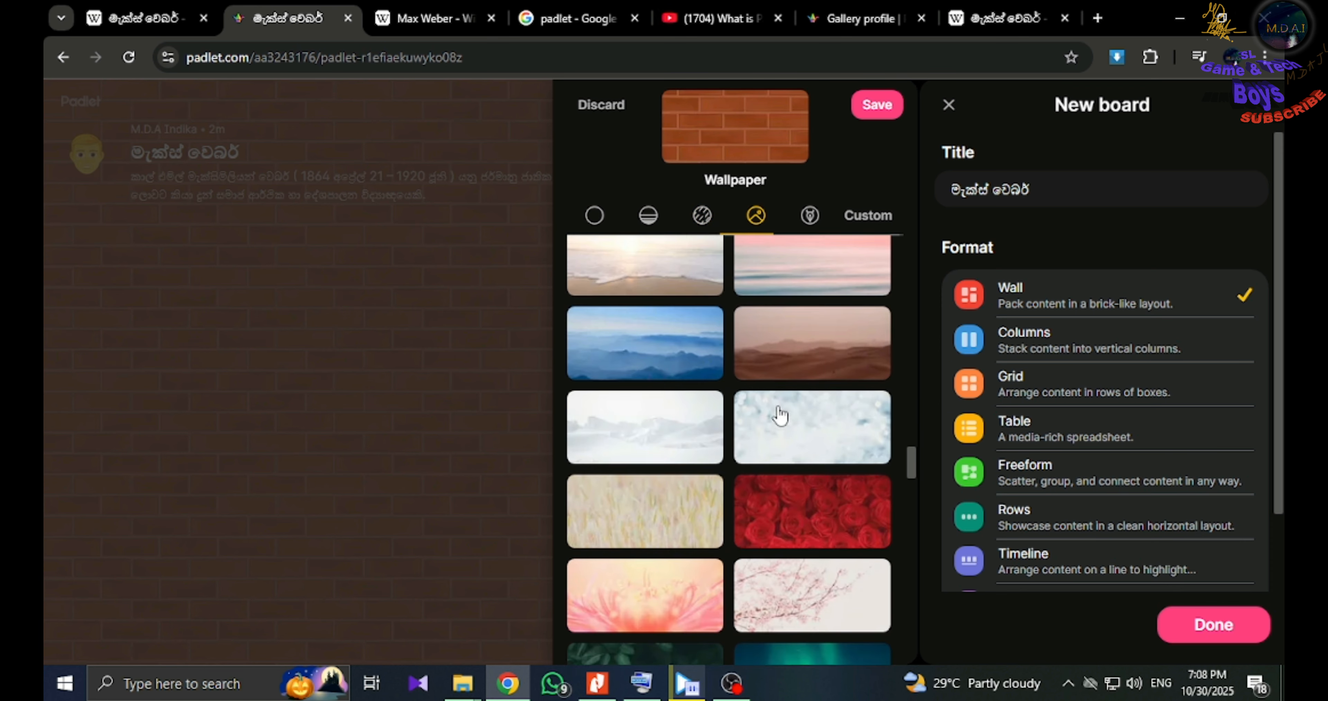
scroll(776, 414, "down", 6)
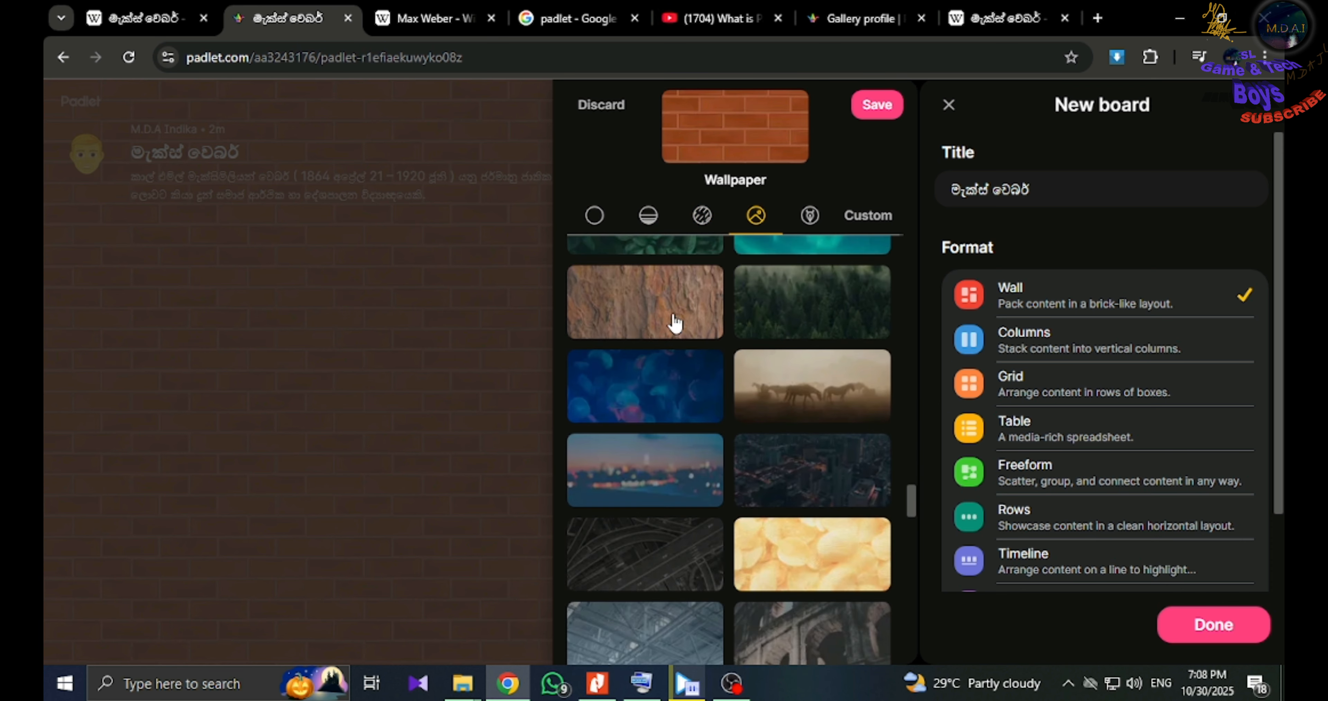
scroll(823, 418, "up", 2)
left_click(846, 490)
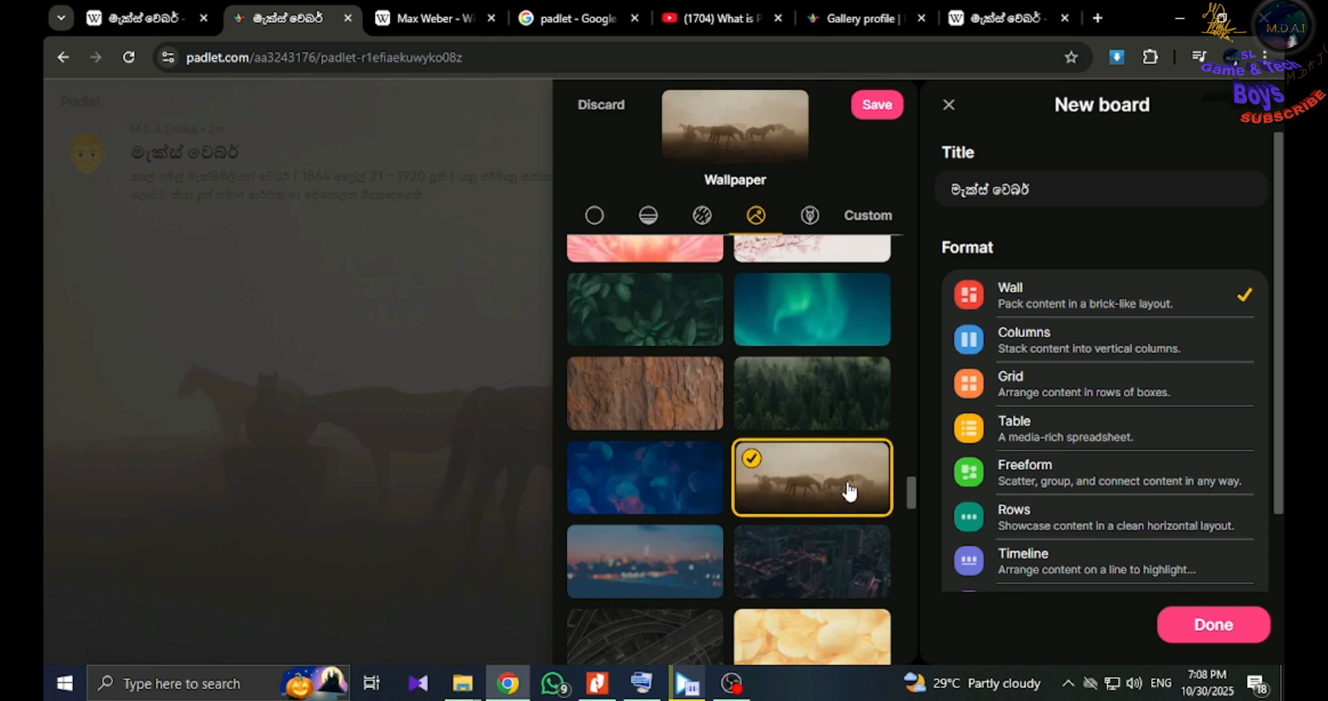
left_click(650, 328)
scroll(784, 502, "down", 7)
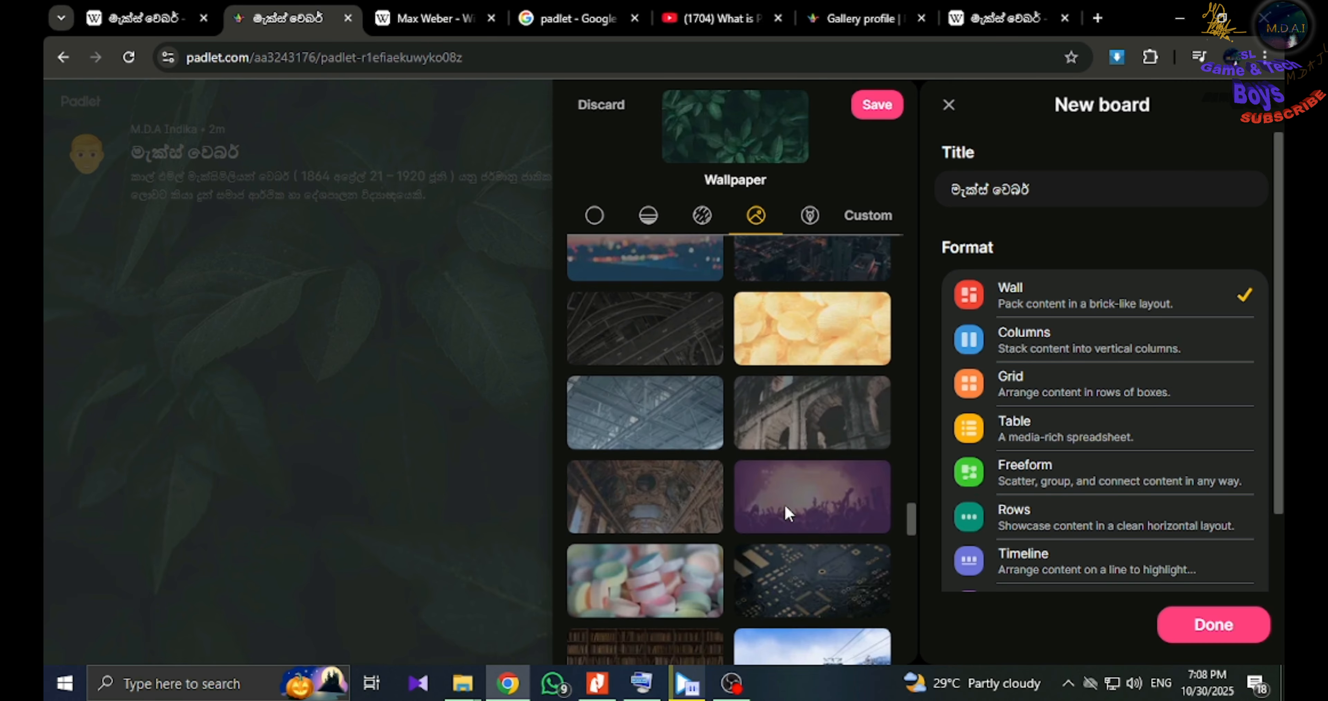
left_click(796, 473)
left_click(673, 477)
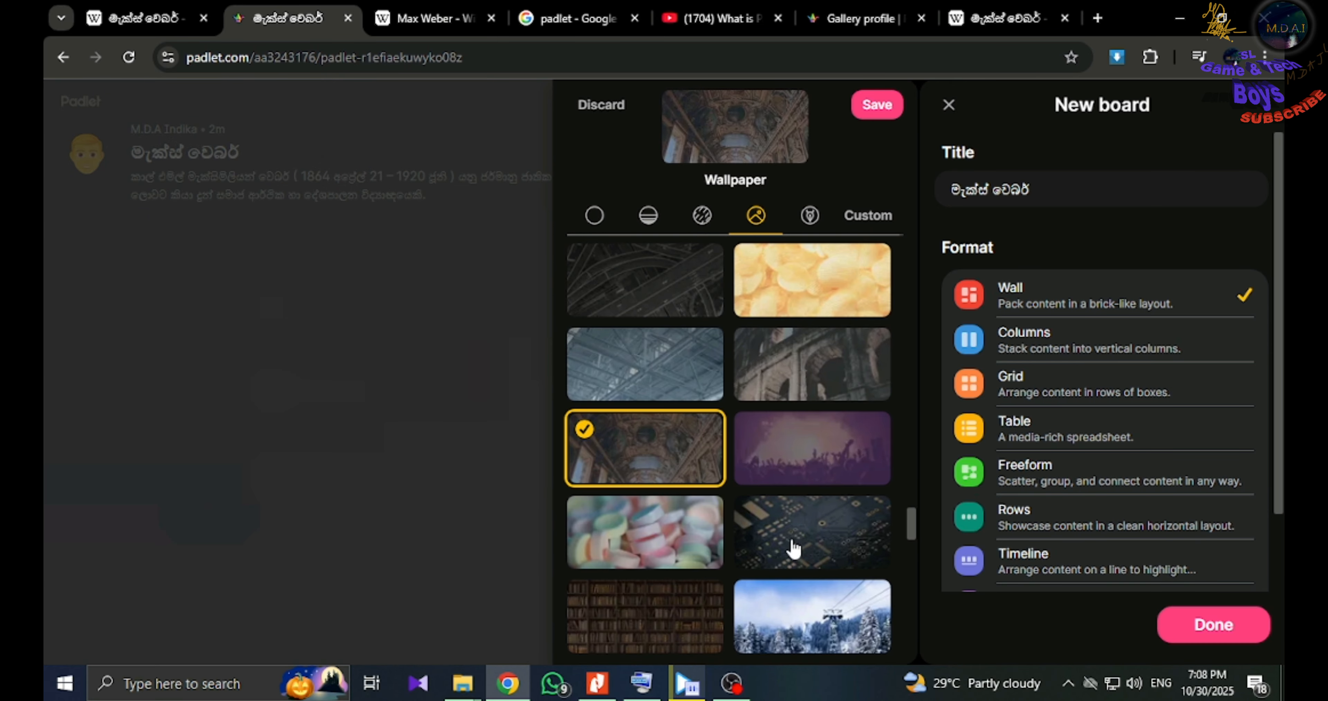
left_click(800, 539)
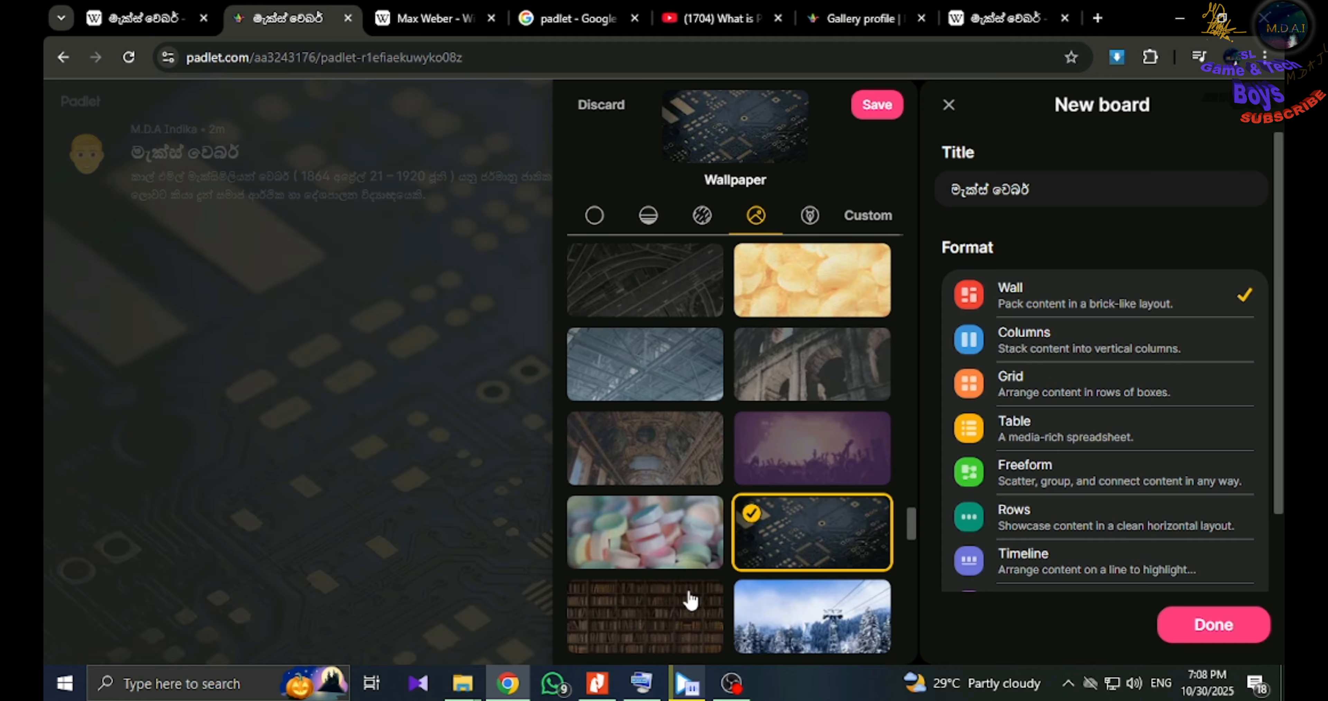
Set the board's wallpaper to the bookshelf photo, look over the illustration and custom options, and save the wallpaper.
scroll(686, 592, "down", 3)
left_click(641, 454)
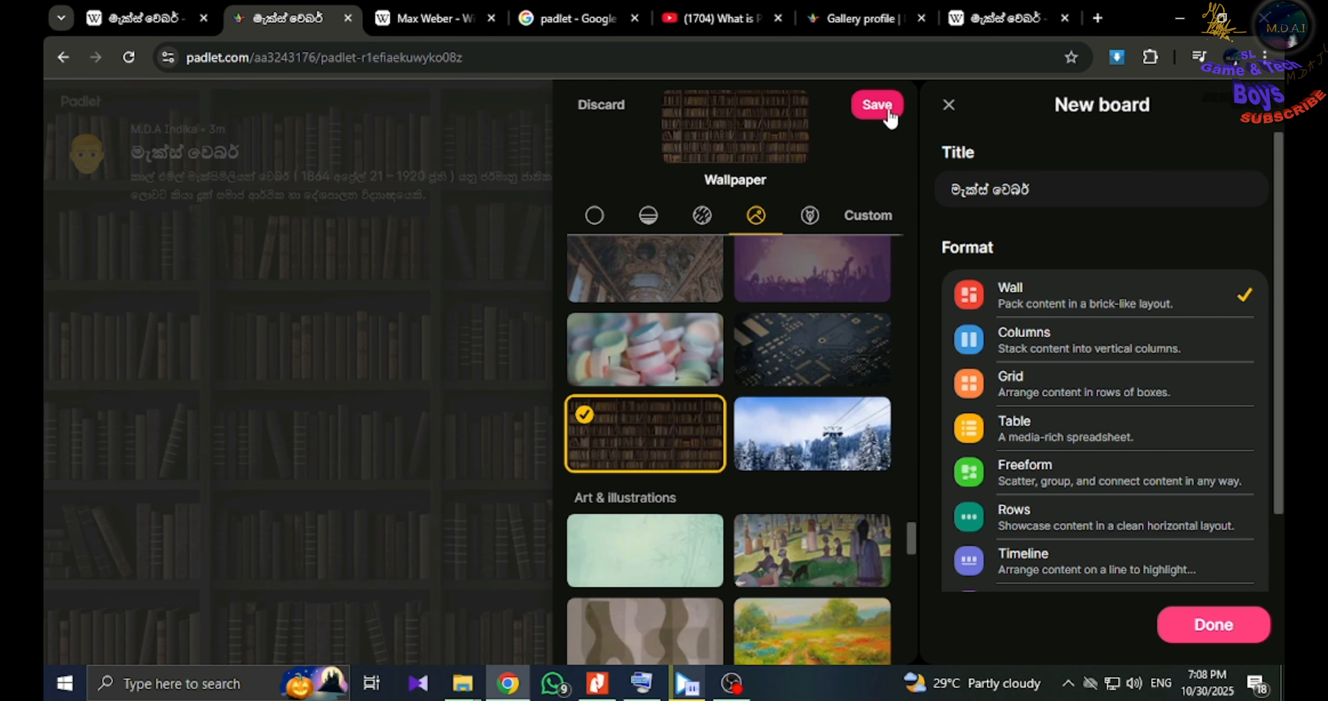
left_click(811, 217)
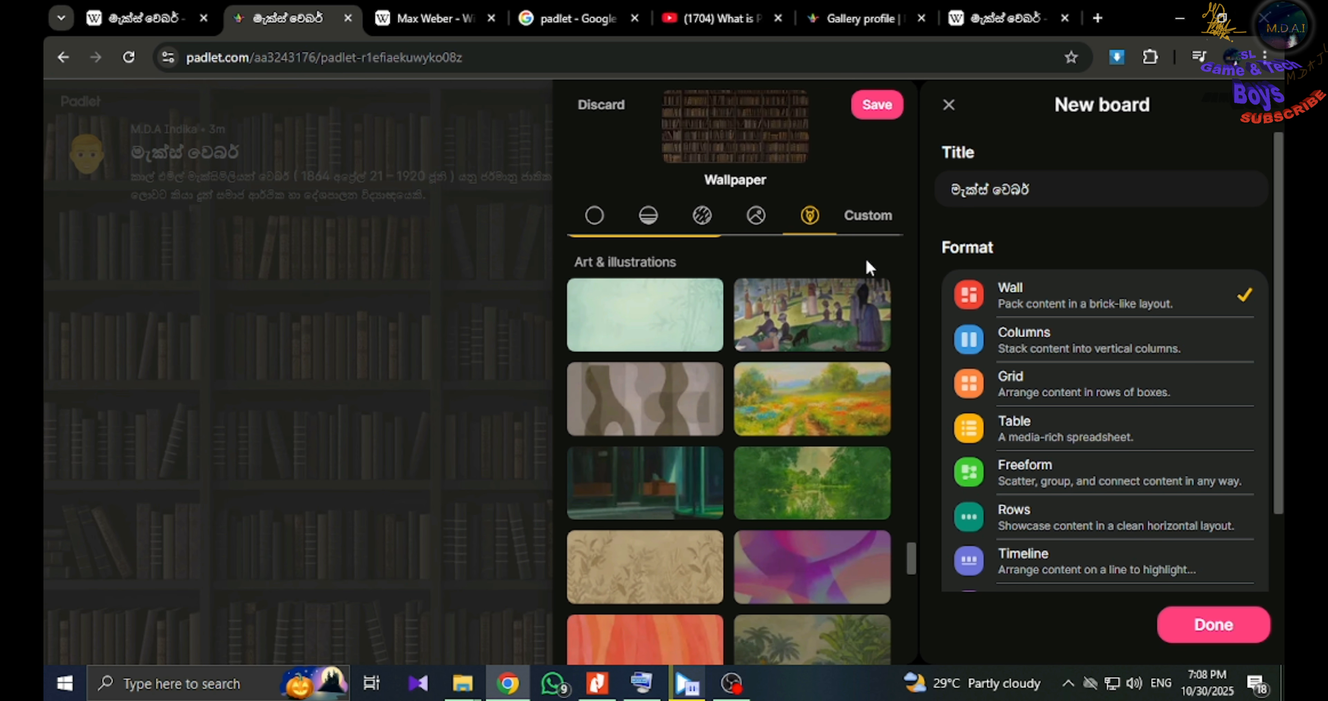
left_click(868, 216)
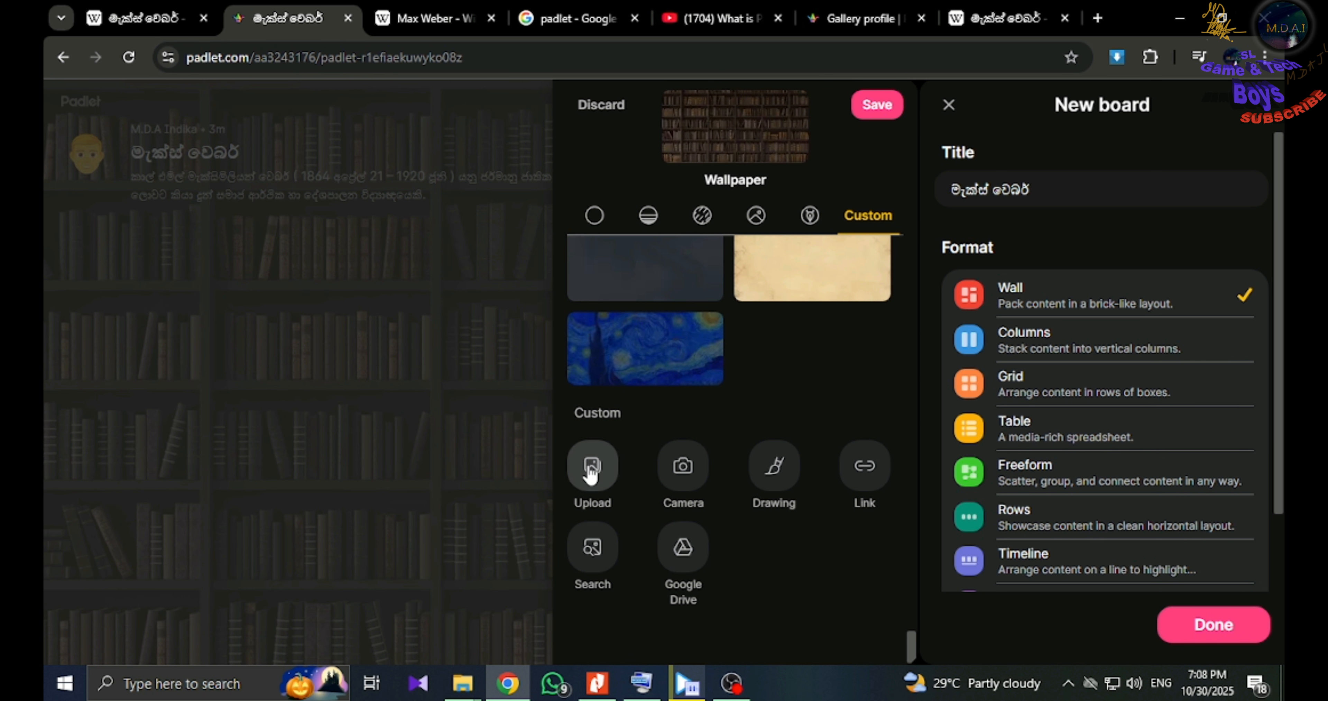
scroll(630, 459, "up", 5)
left_click(876, 105)
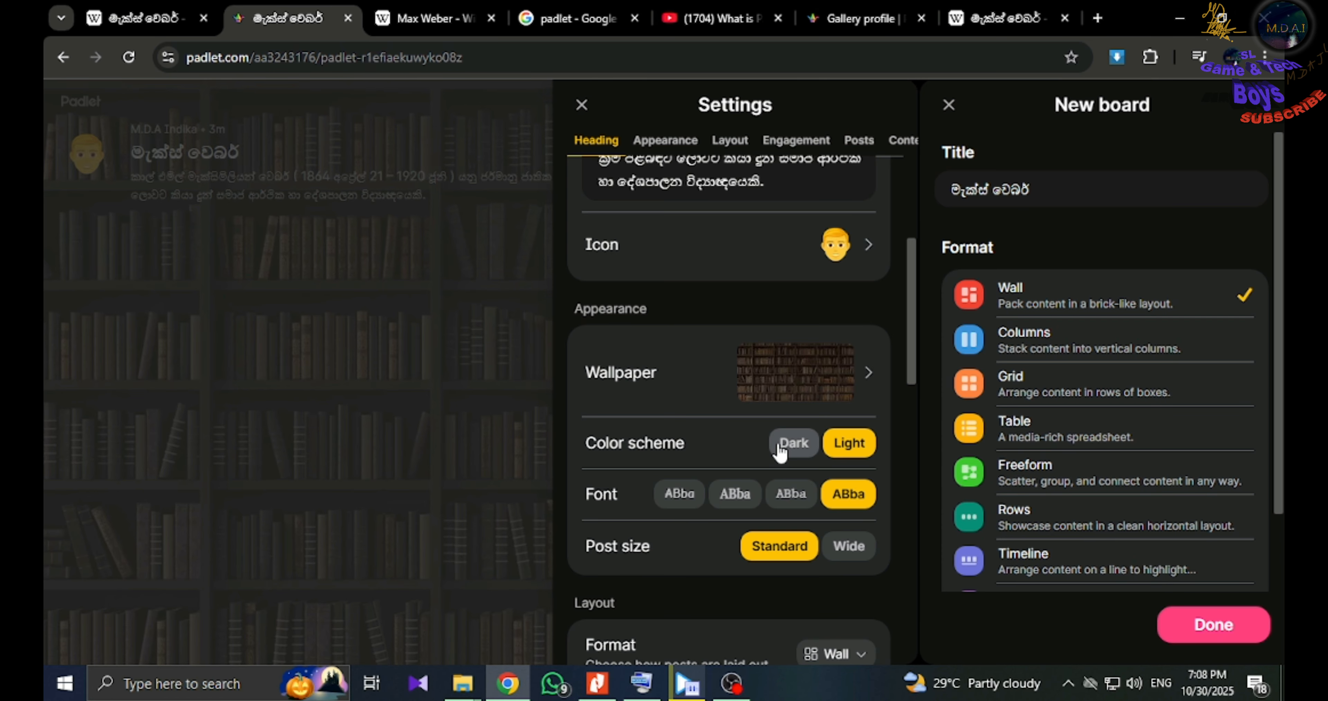
Review the board's heading, appearance, layout, engagement, posts, content and advanced URL settings.
scroll(675, 450, "down", 2)
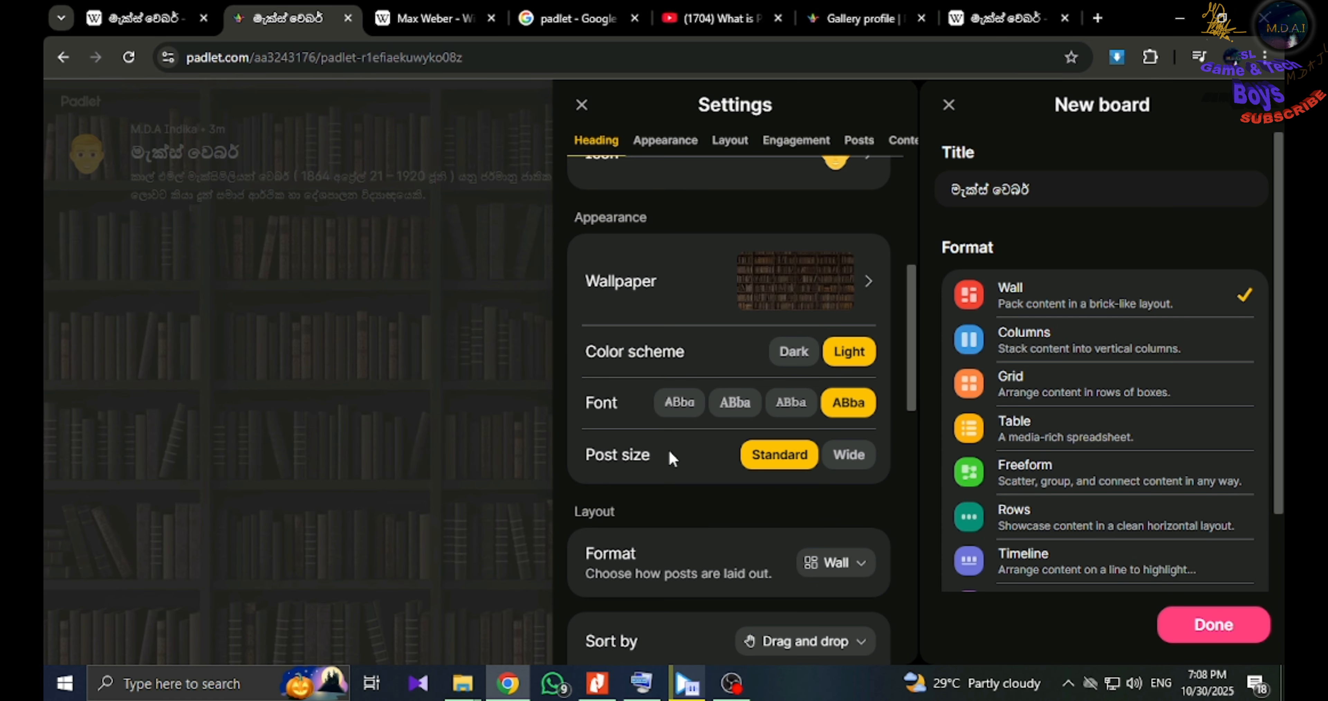
scroll(598, 438, "down", 2)
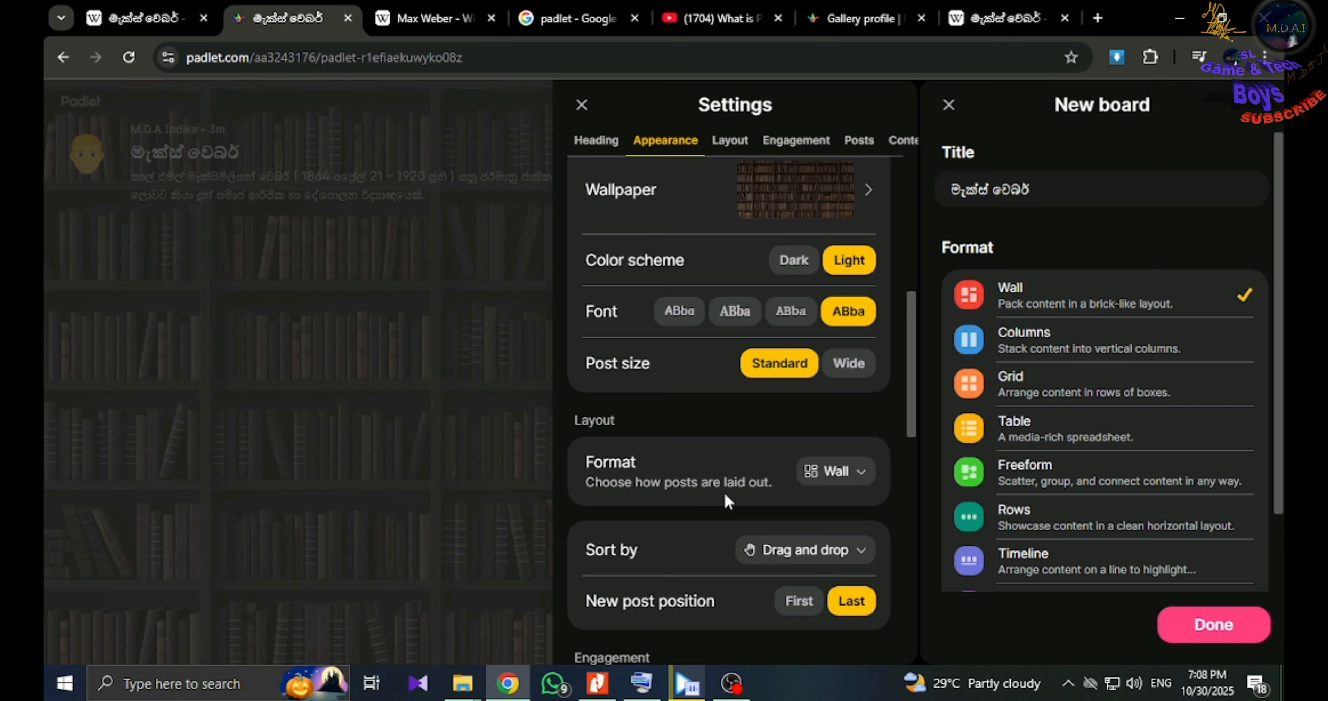
scroll(727, 502, "down", 4)
scroll(706, 441, "down", 2)
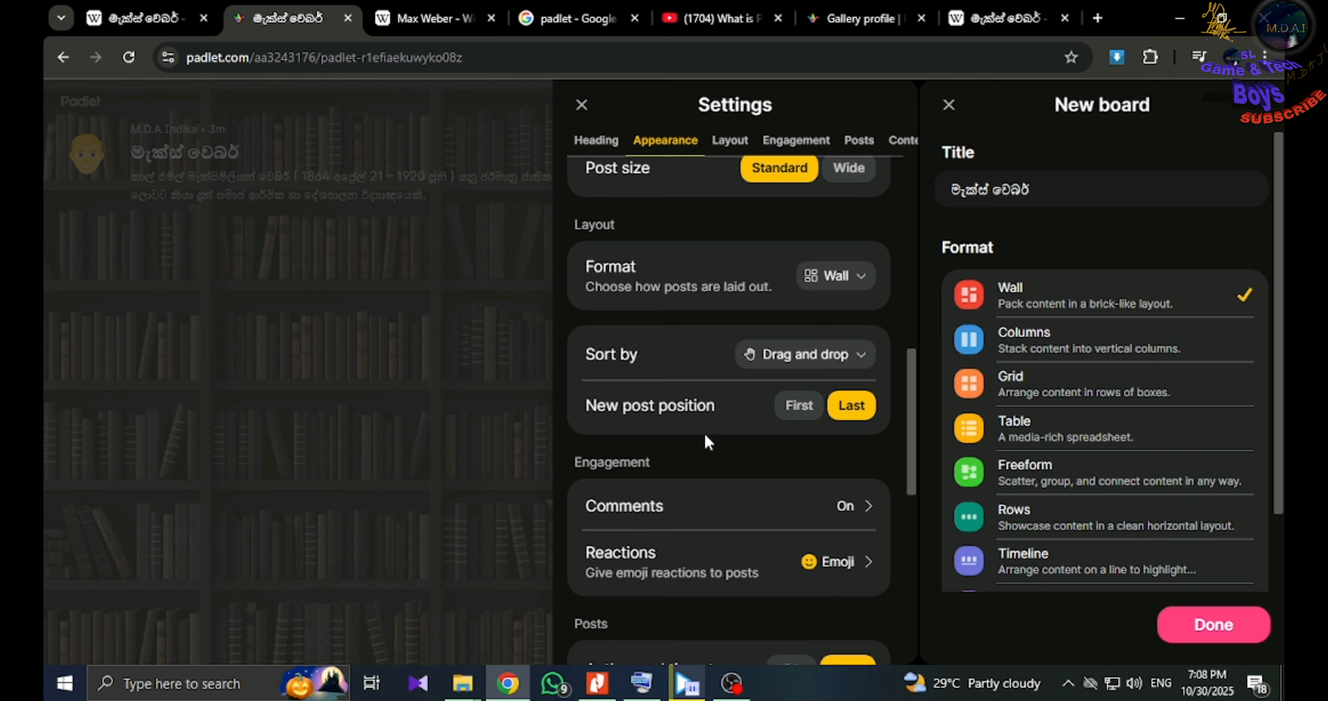
scroll(706, 441, "down", 6)
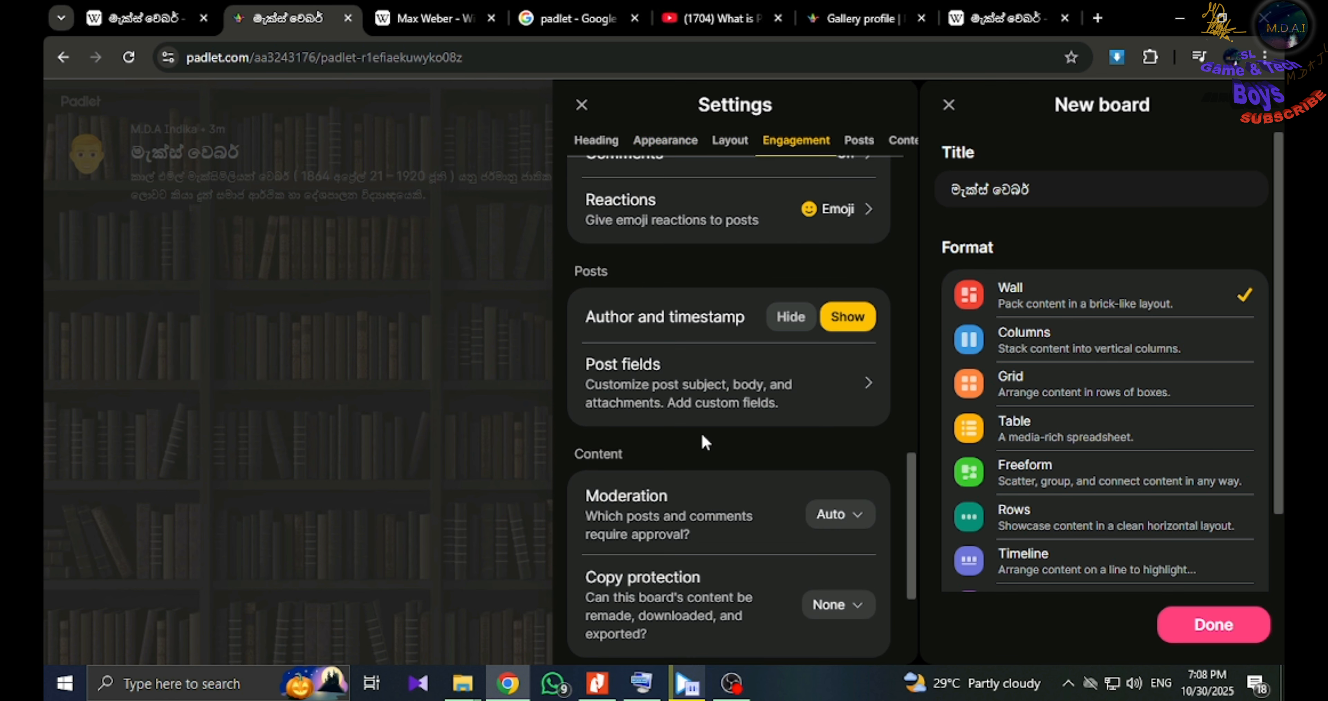
scroll(705, 441, "down", 5)
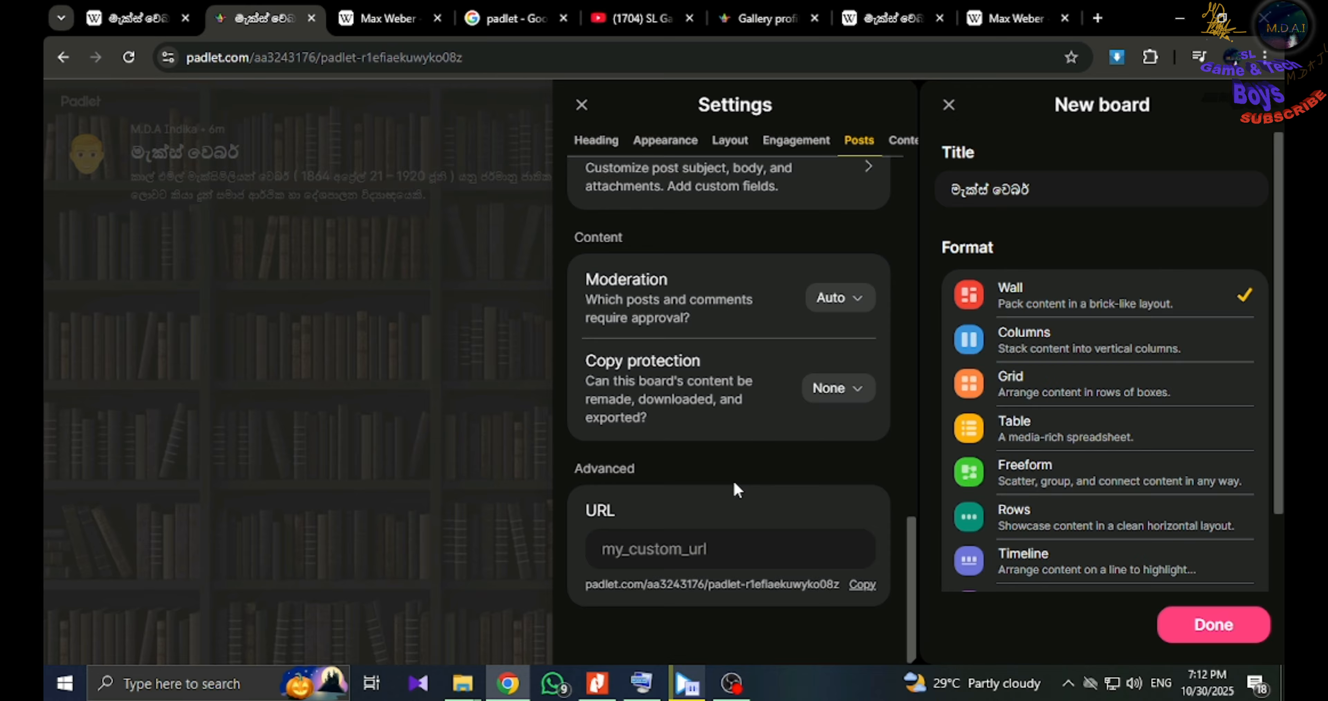
scroll(732, 486, "up", 1)
scroll(732, 480, "up", 10)
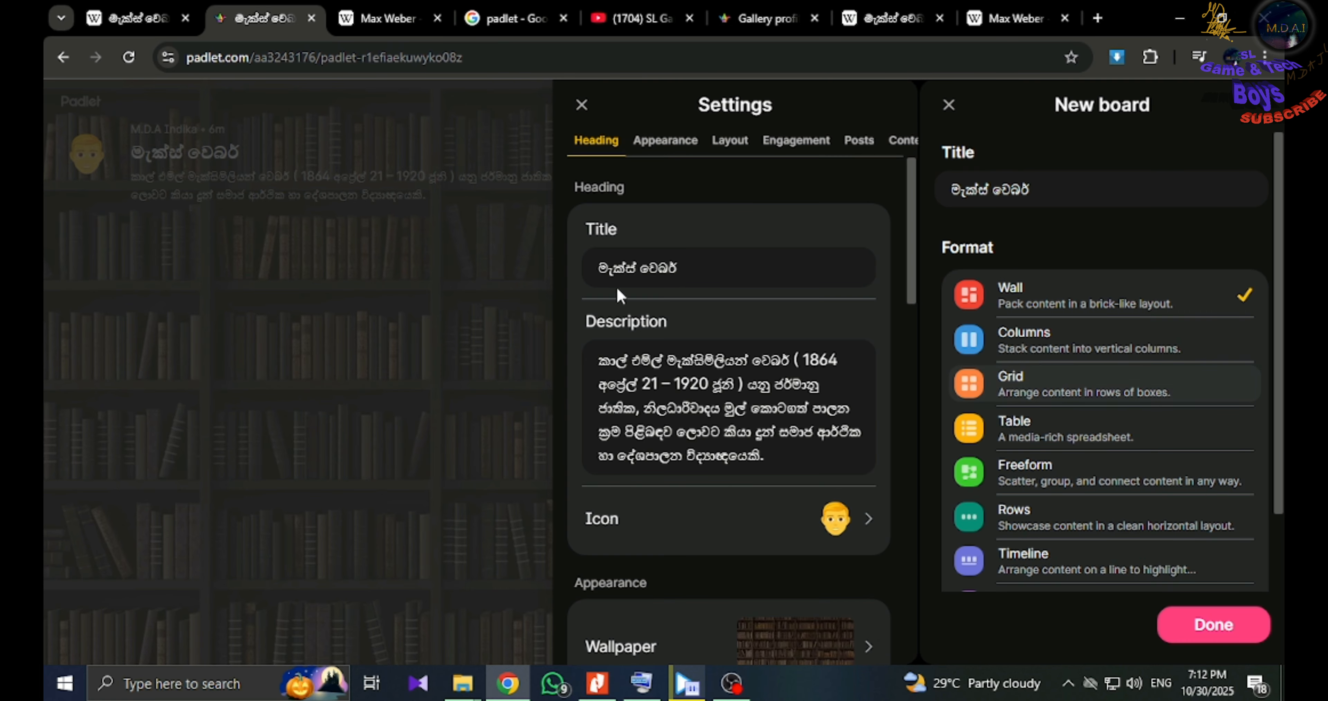
left_click(665, 140)
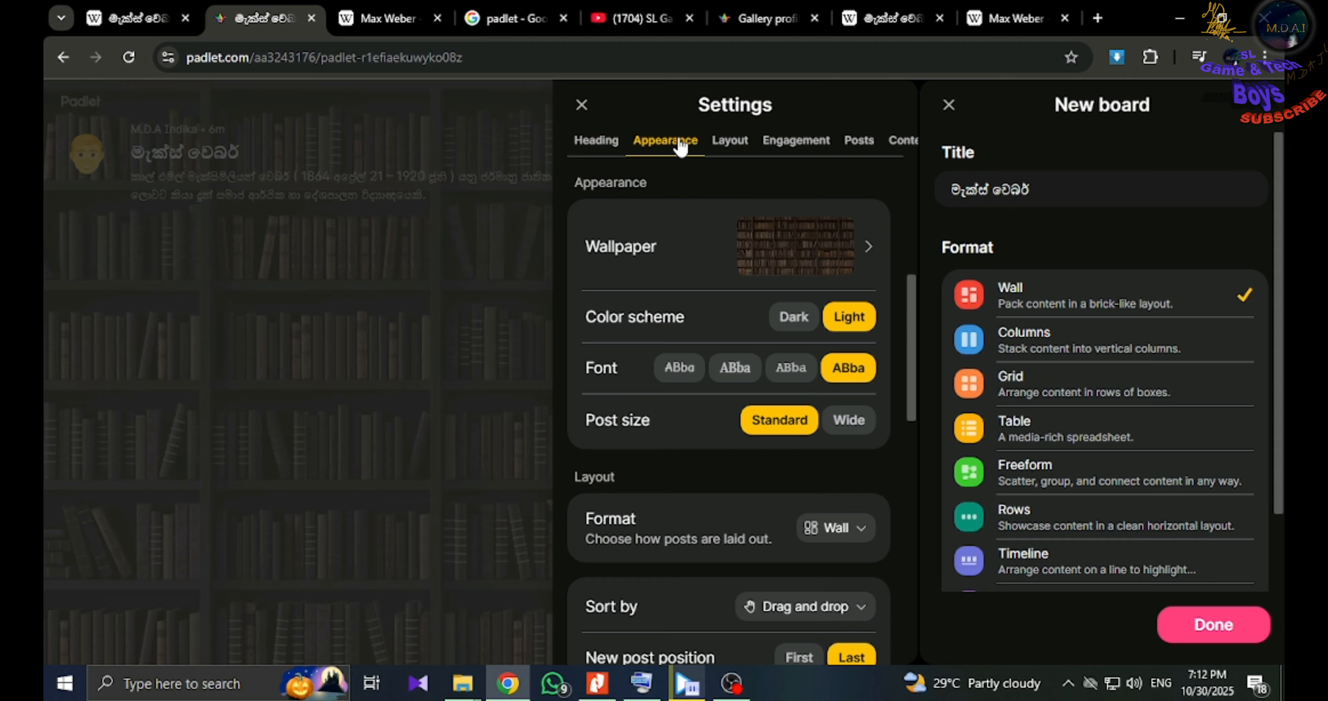
left_click(734, 141)
left_click(800, 142)
left_click(859, 140)
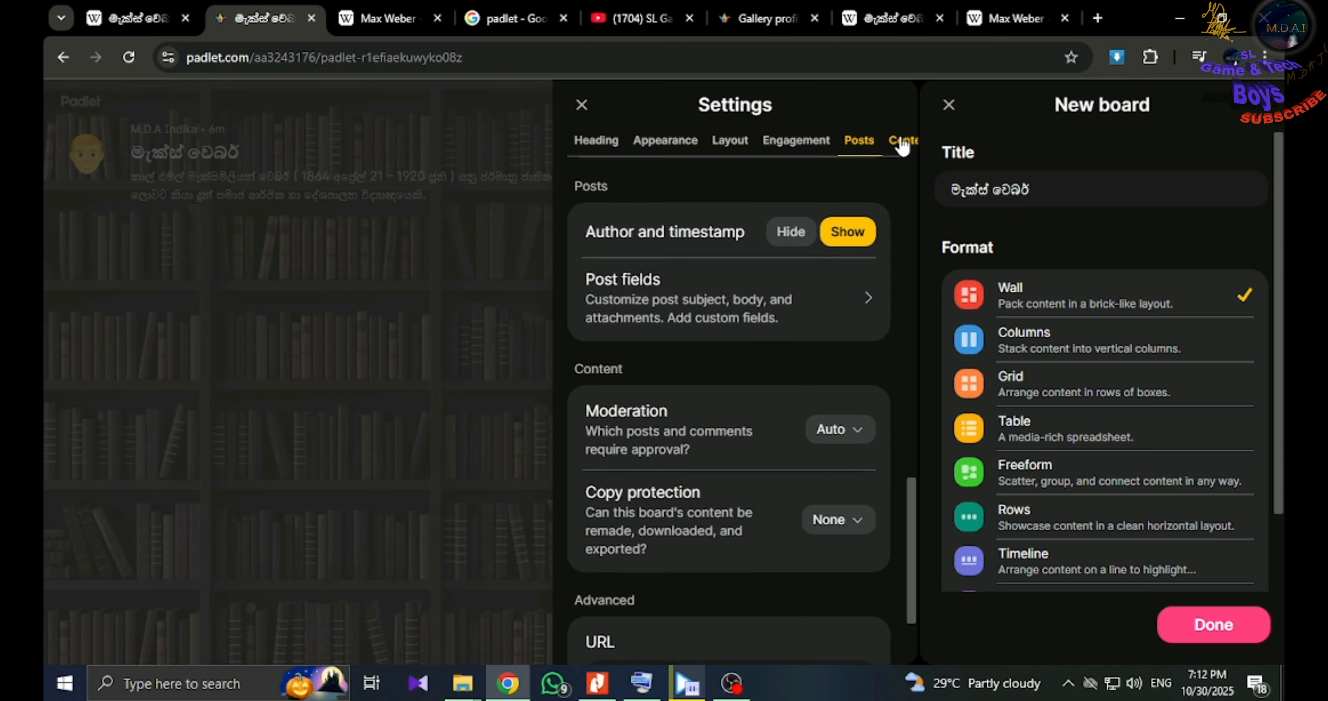
left_click(902, 140)
left_click(592, 149)
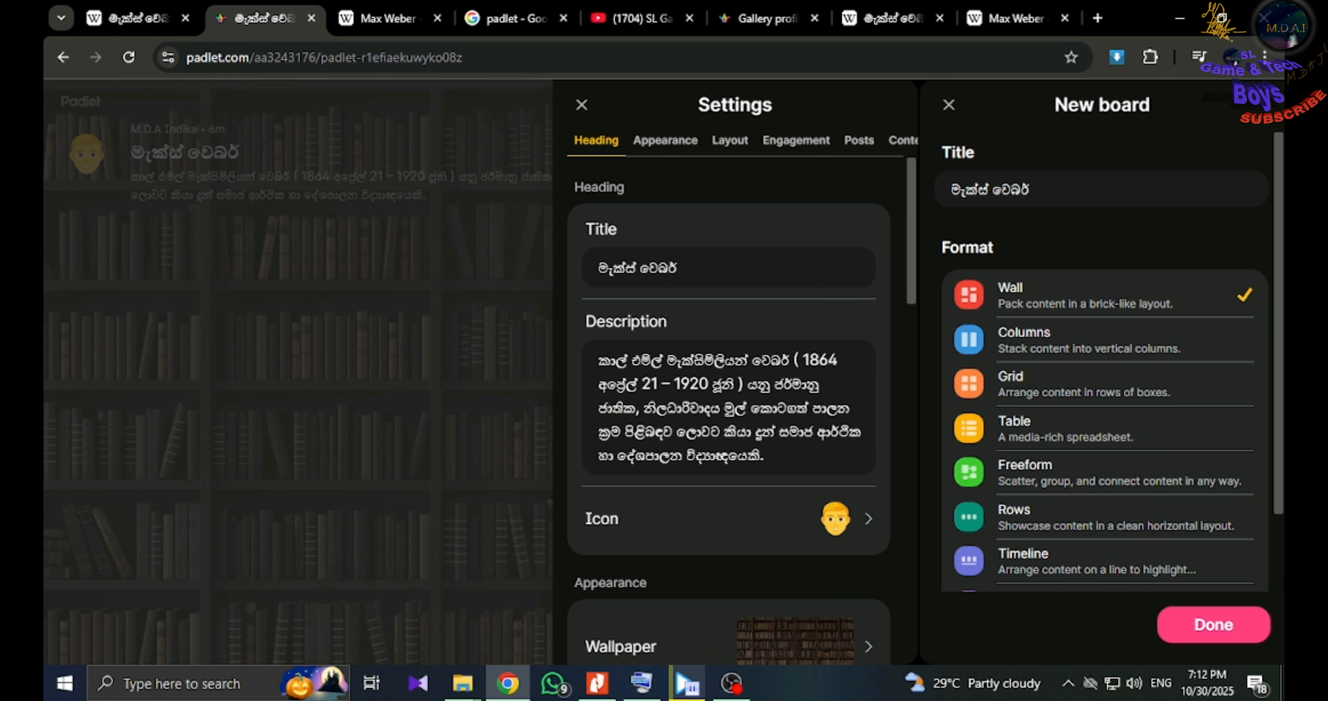
Finish the new board's setup and start a new post on it.
left_click(1195, 638)
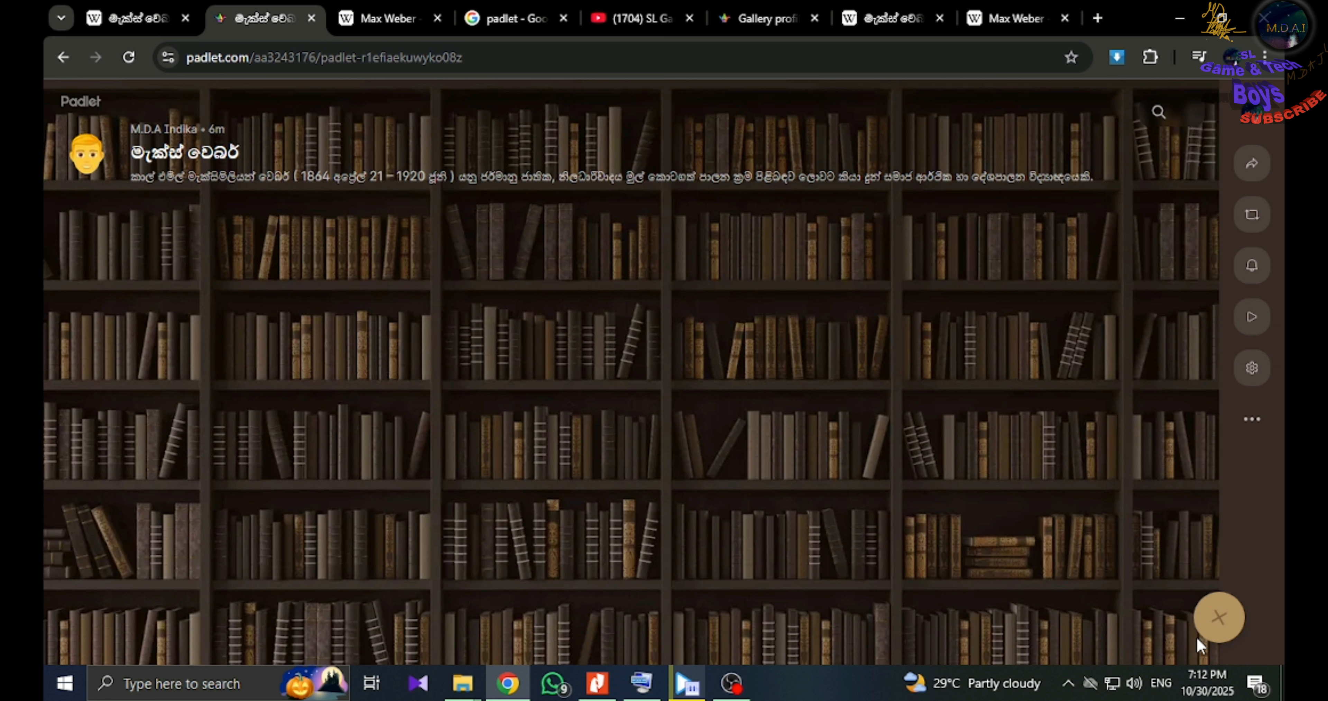
left_click(1220, 619)
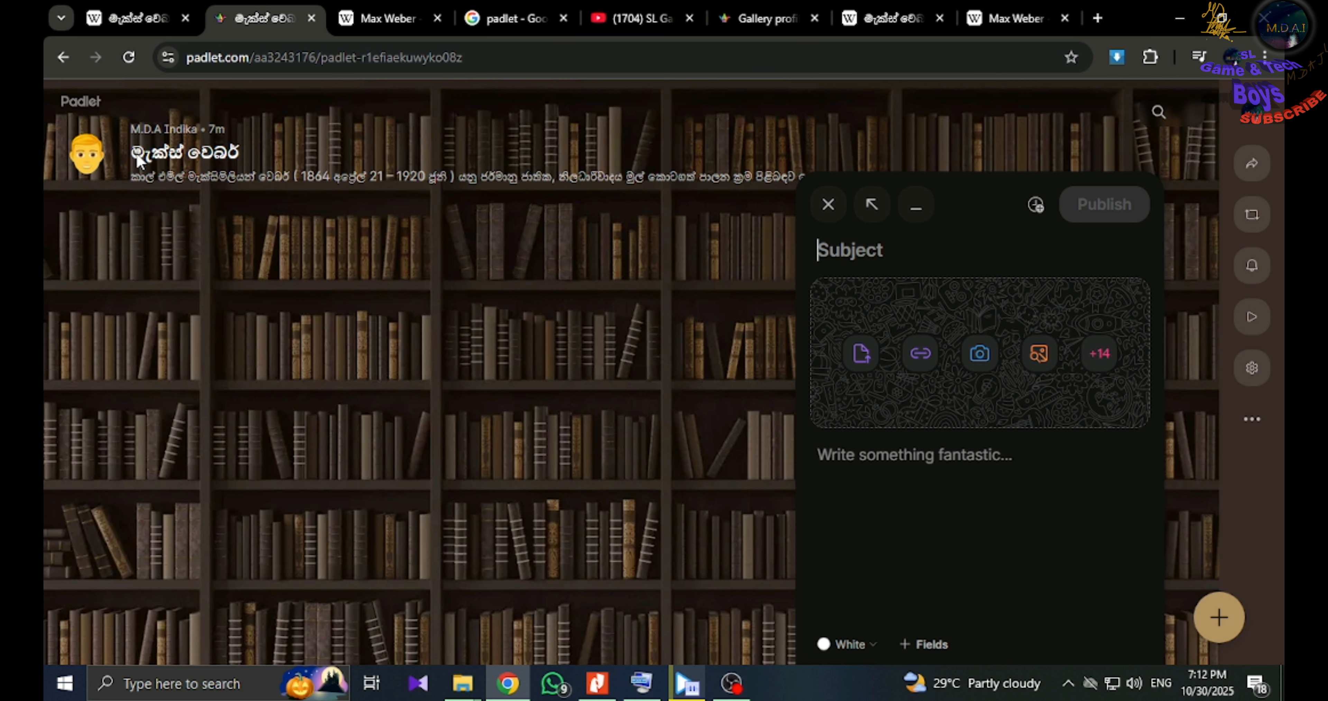
Copy the board title "මැක්ස් වෙබර්" from the board settings and paste it as the new post's subject.
left_click(233, 160)
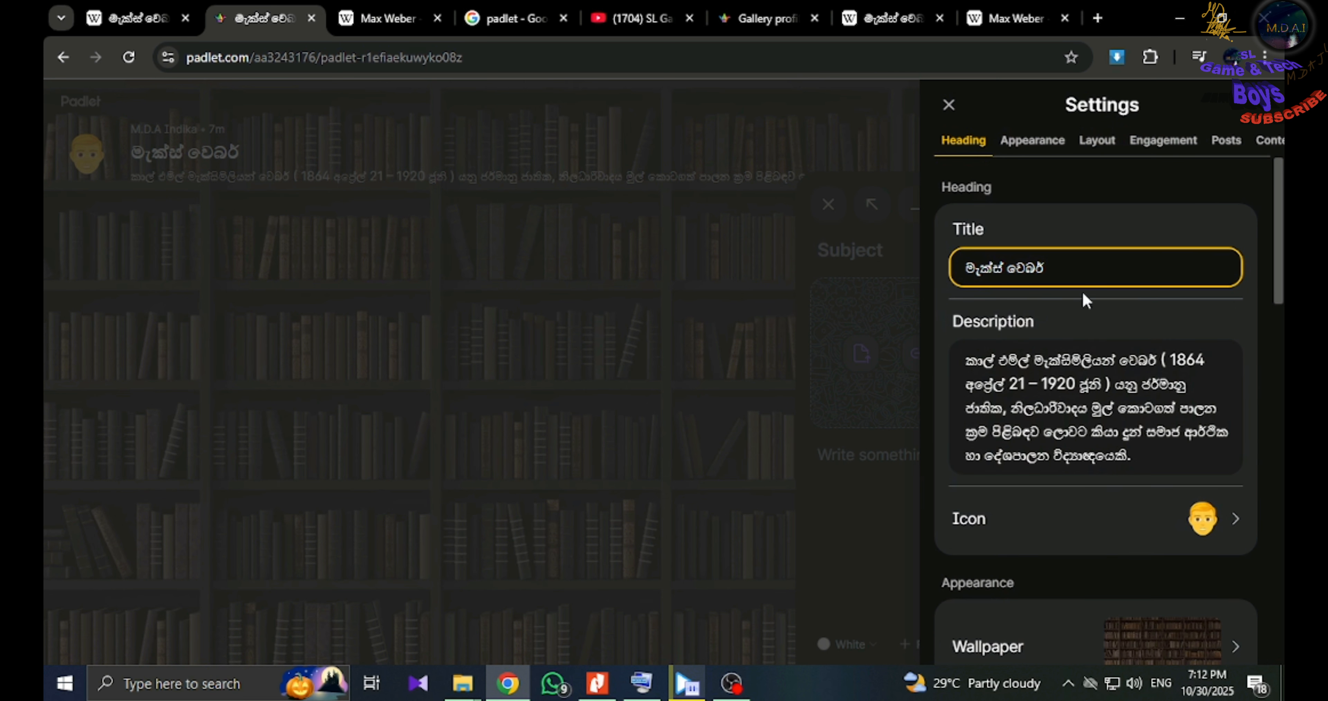
left_click_drag(1071, 270, 948, 247)
key("ctrl+c")
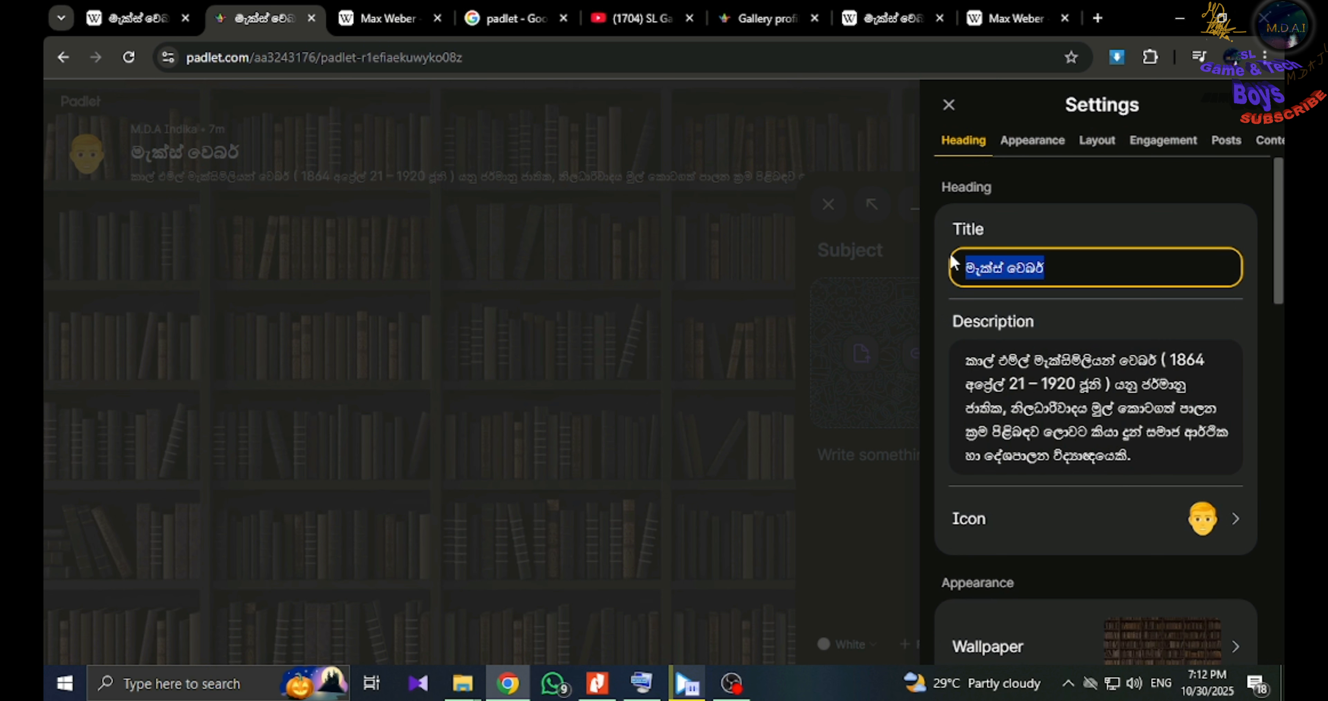
right_click(993, 267)
left_click(740, 272)
left_click(948, 105)
right_click(851, 251)
left_click(902, 368)
left_click(913, 455)
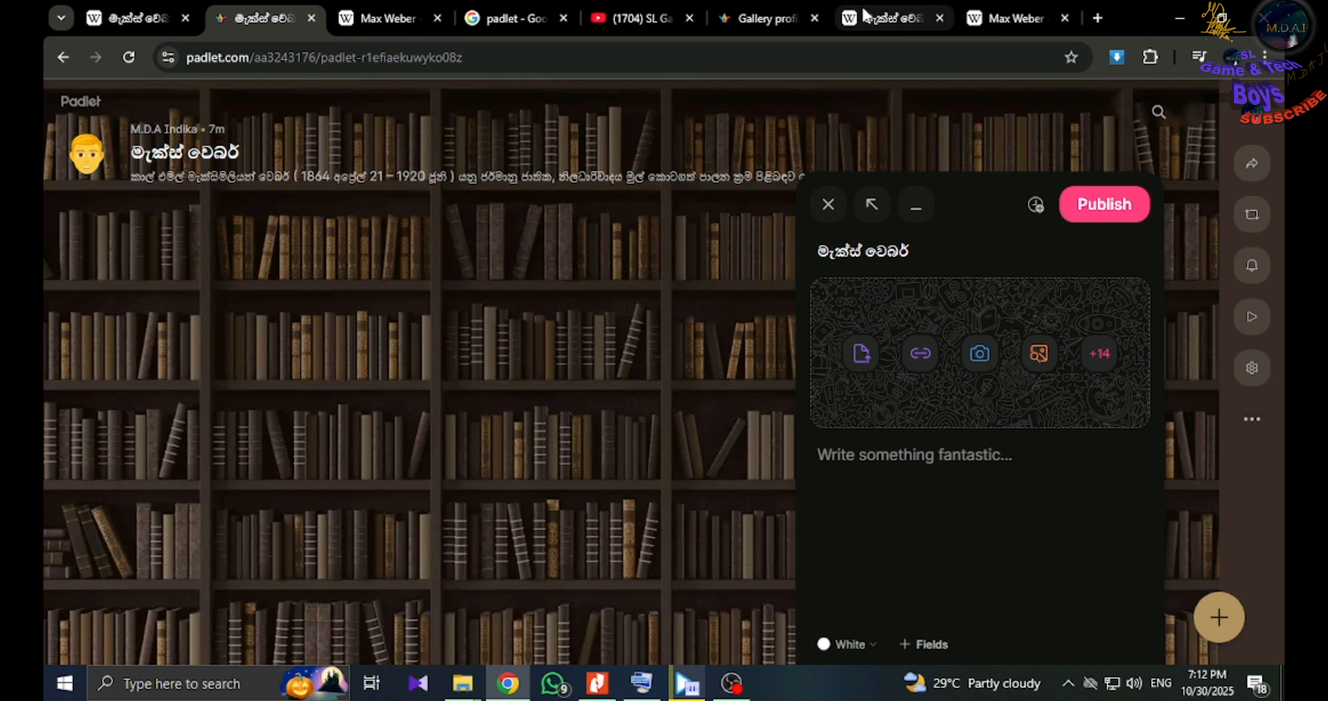
Copy the Sinhala Wikipedia article's text from the line after the opening paragraph to just above References.
left_click(866, 18)
scroll(76, 507, "down", 3)
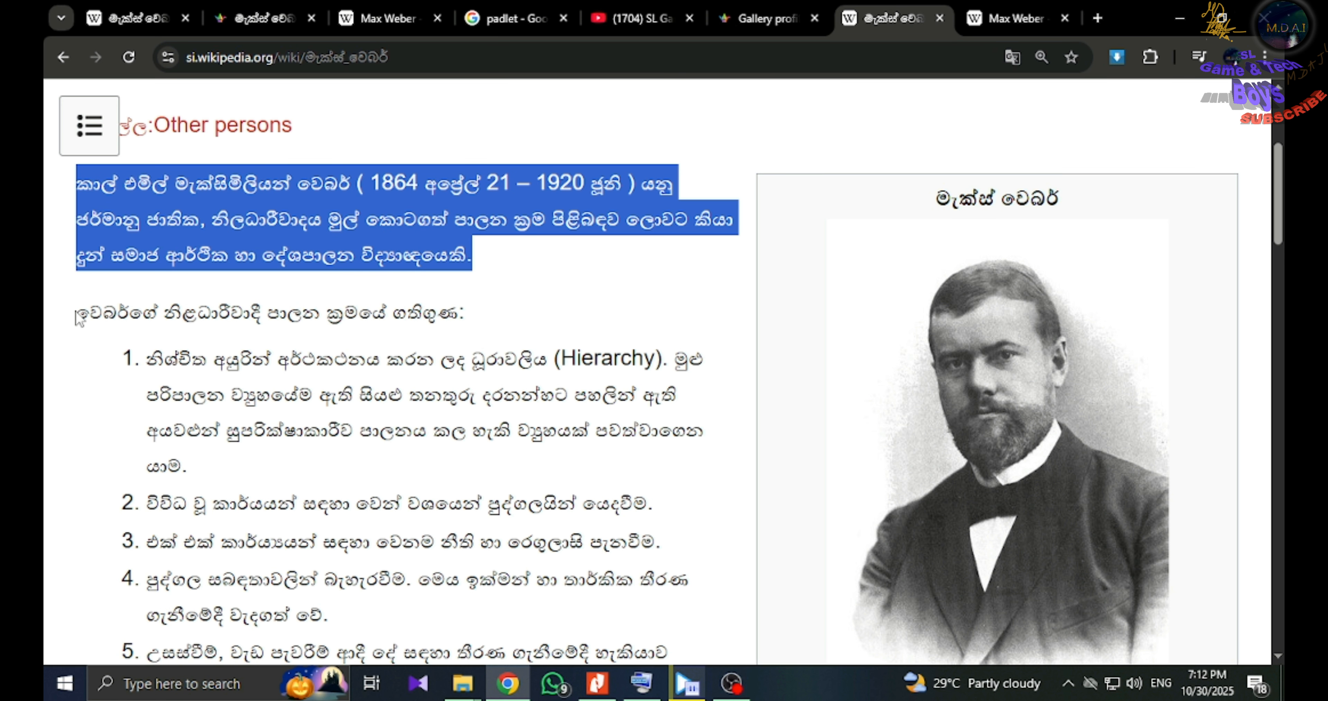
left_click(79, 319)
left_click_drag(83, 307, 909, 264)
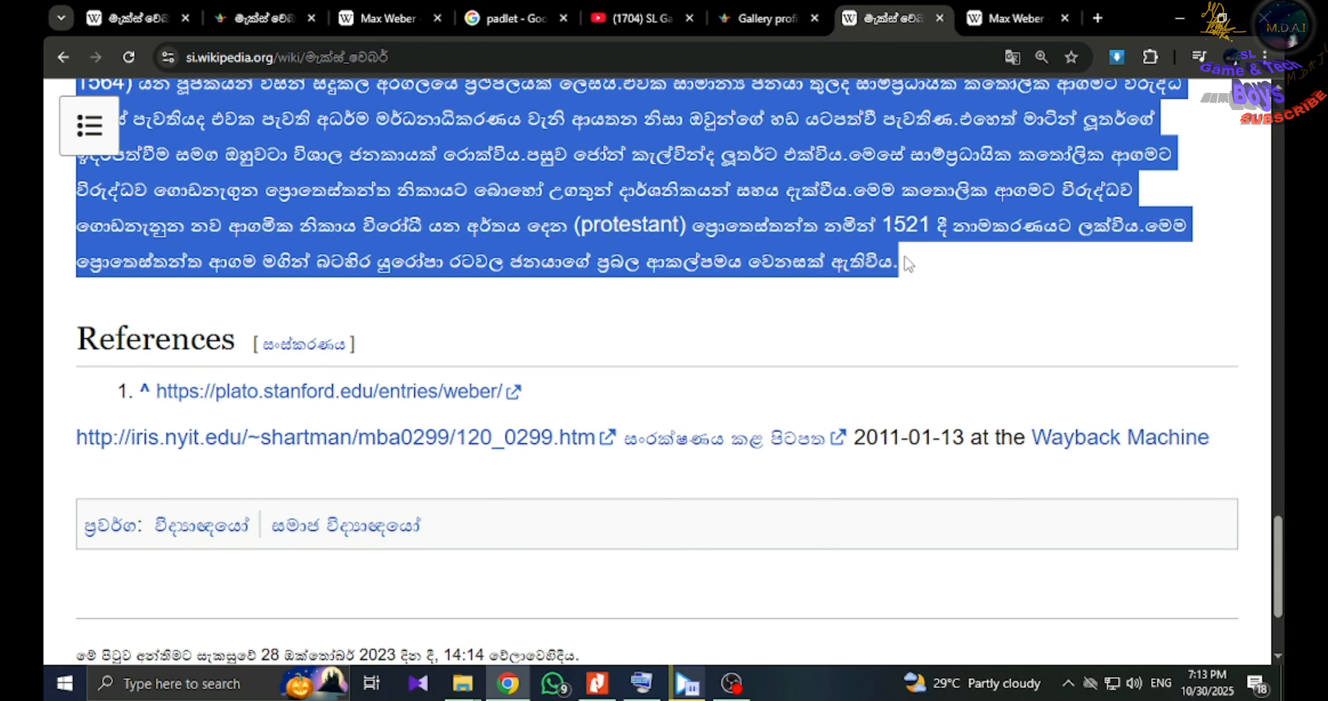
right_click(848, 244)
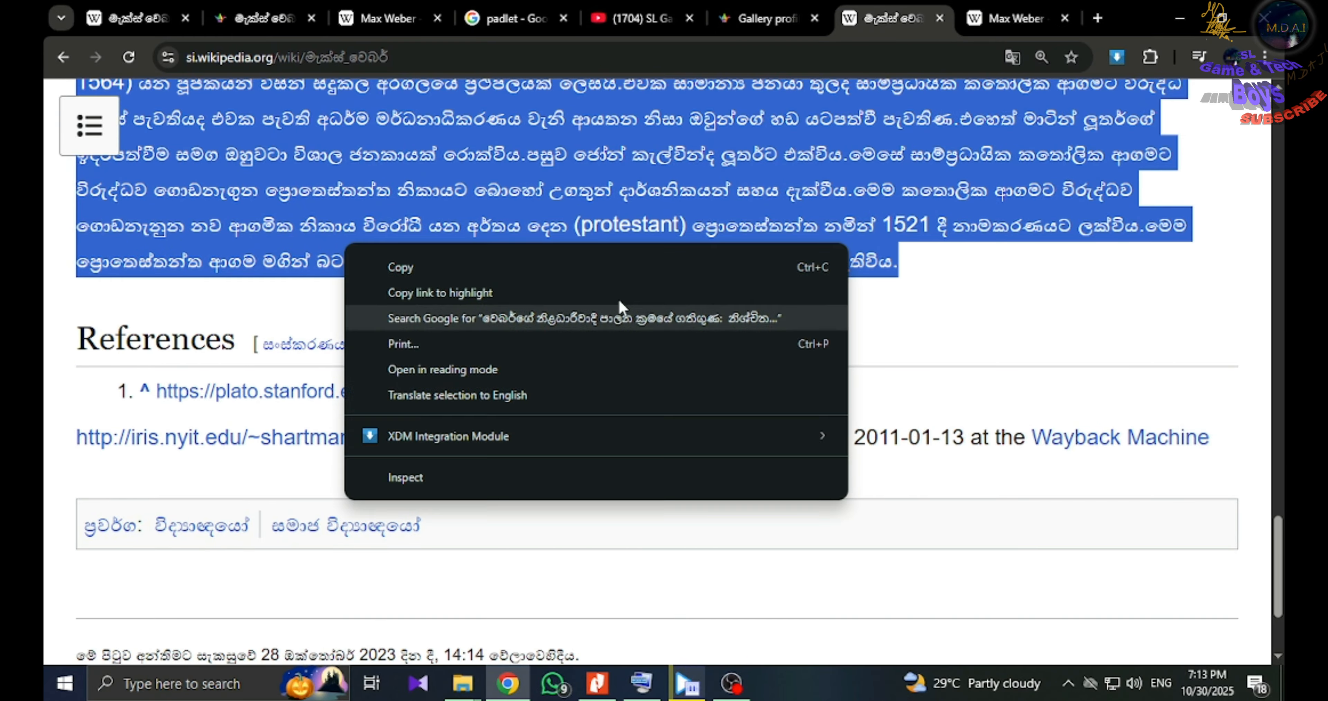